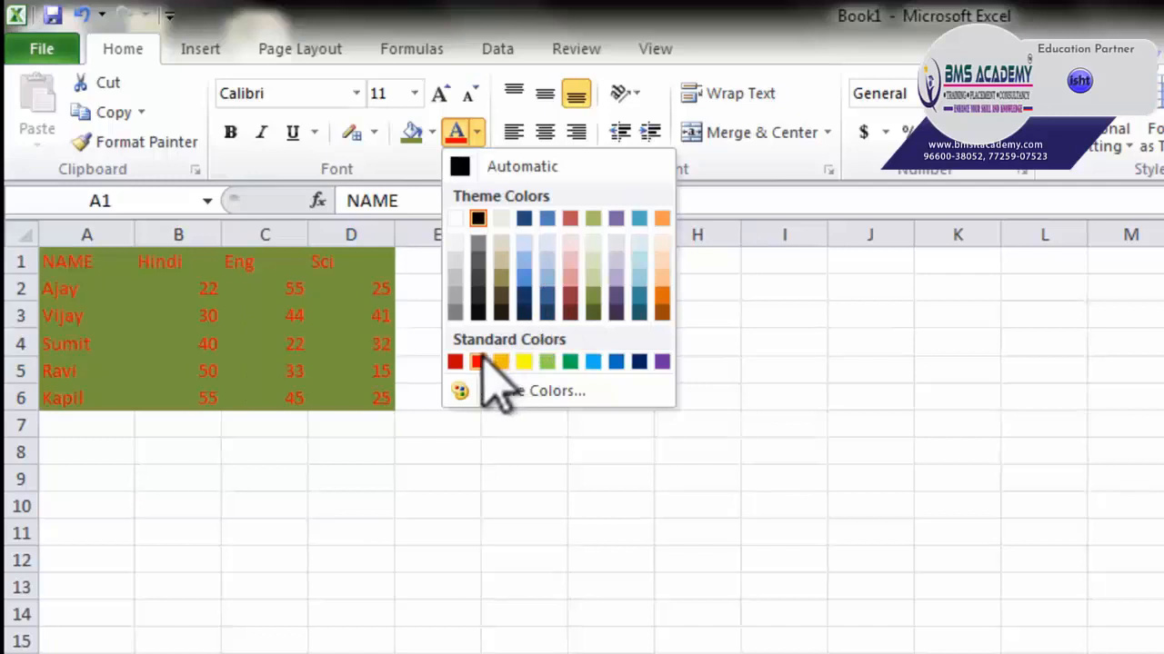
Step: Set the font colour of the marks table in A1:D6 to standard red
click(477, 362)
click(576, 509)
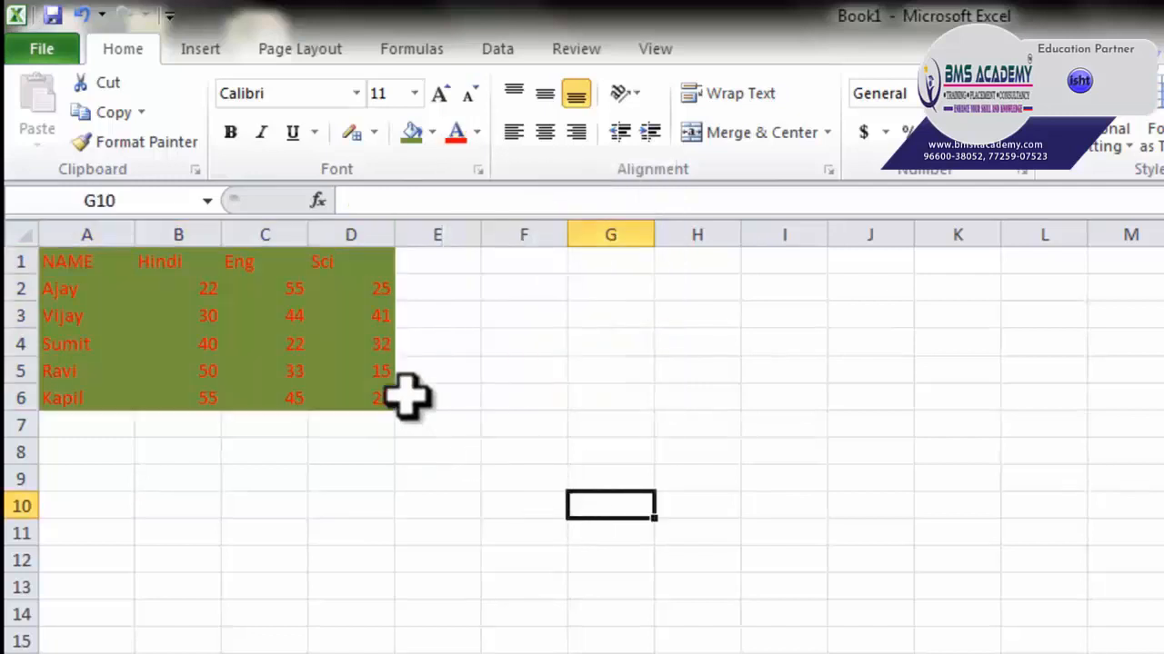
Step: Remove the fill colour from the table in A1:D6 and set its font colour to Automatic
click(500, 313)
drag(87, 264, 343, 395)
click(435, 131)
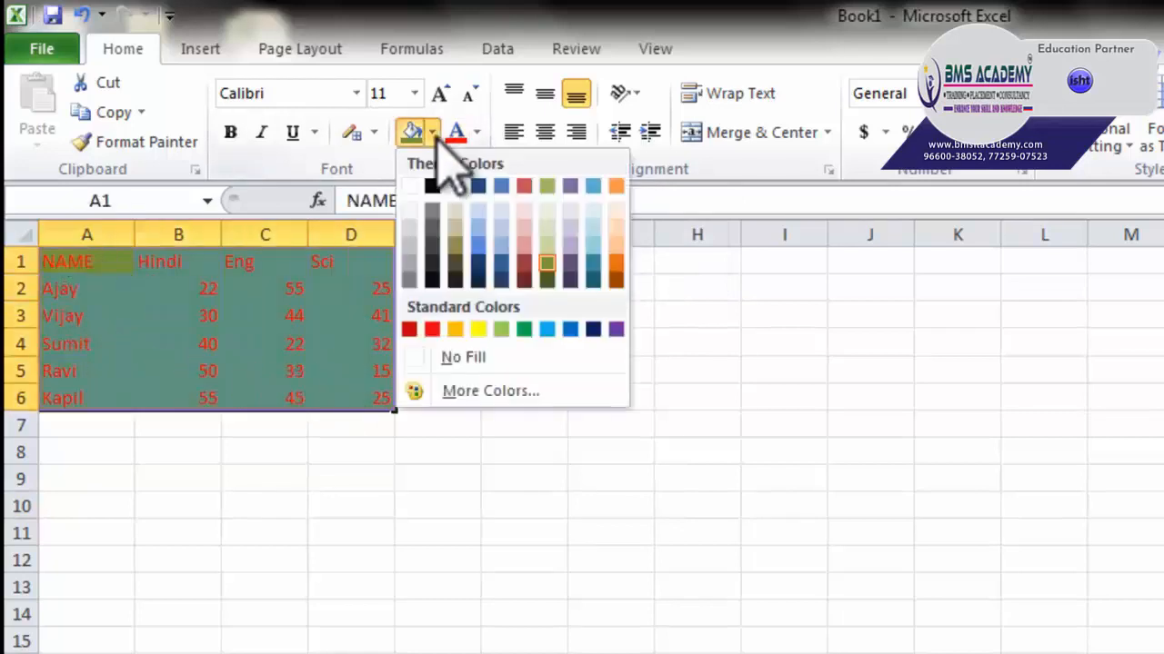
click(457, 357)
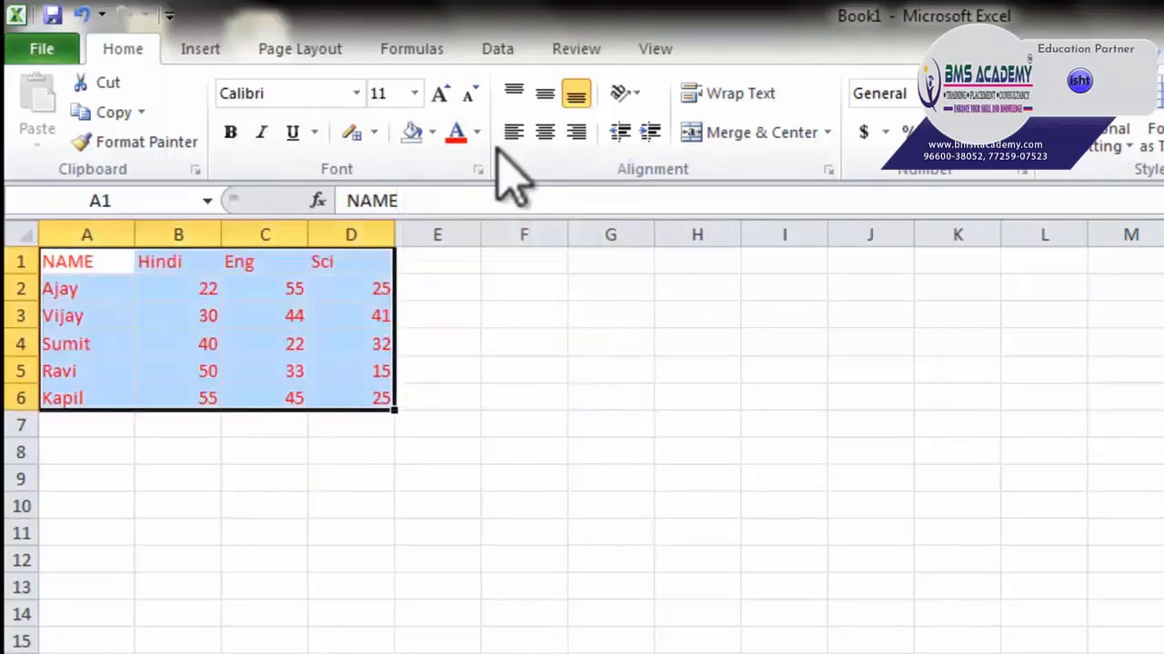
click(433, 132)
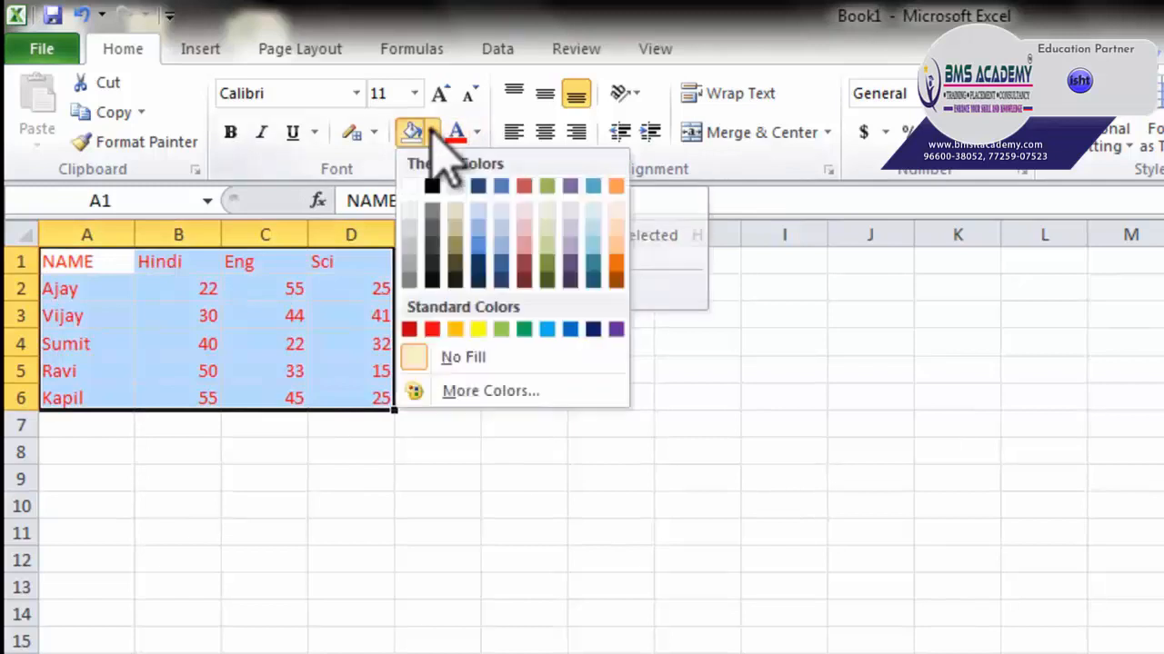
click(452, 356)
click(476, 132)
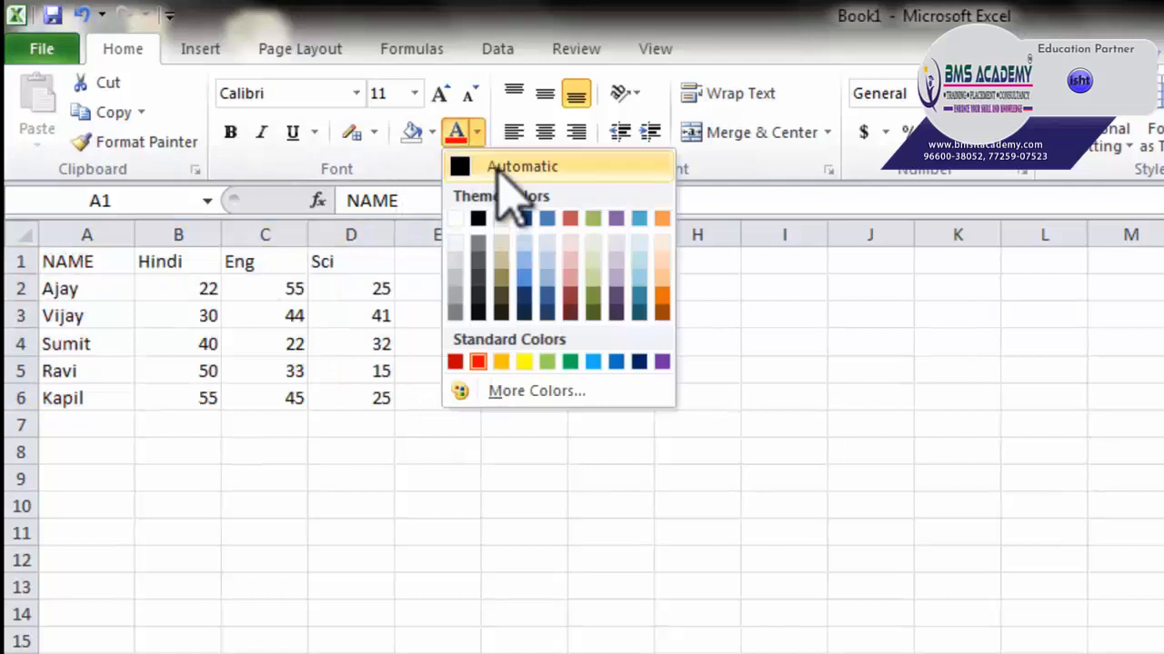
click(509, 167)
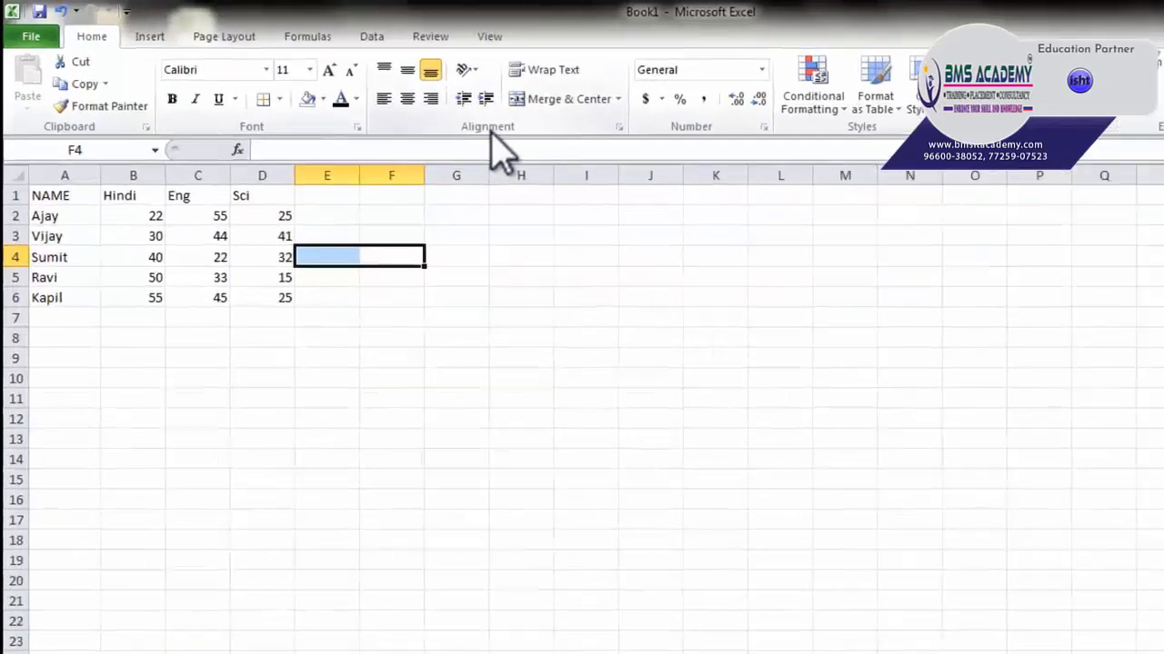
click(408, 338)
click(304, 522)
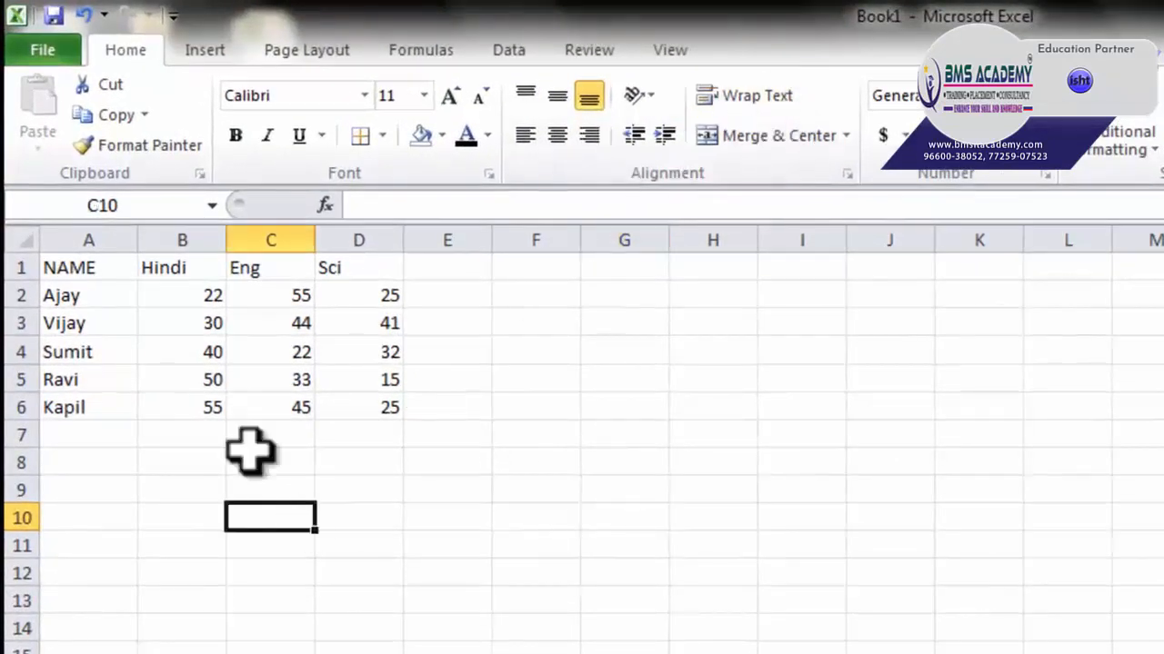
click(654, 403)
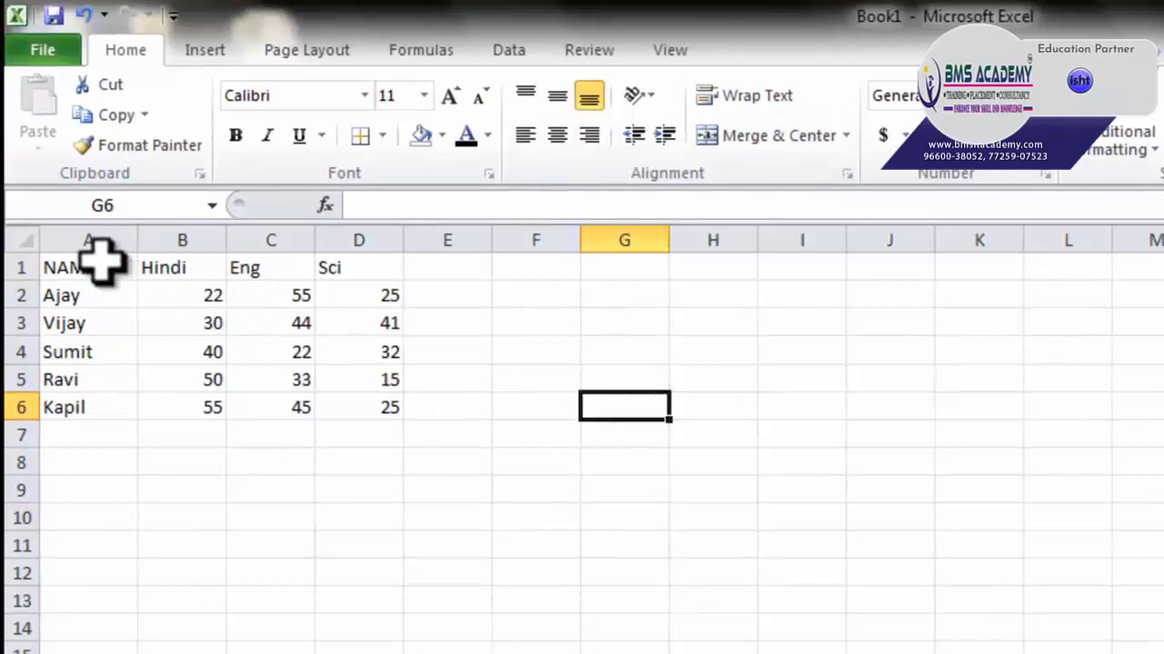
drag(99, 258, 350, 408)
click(179, 536)
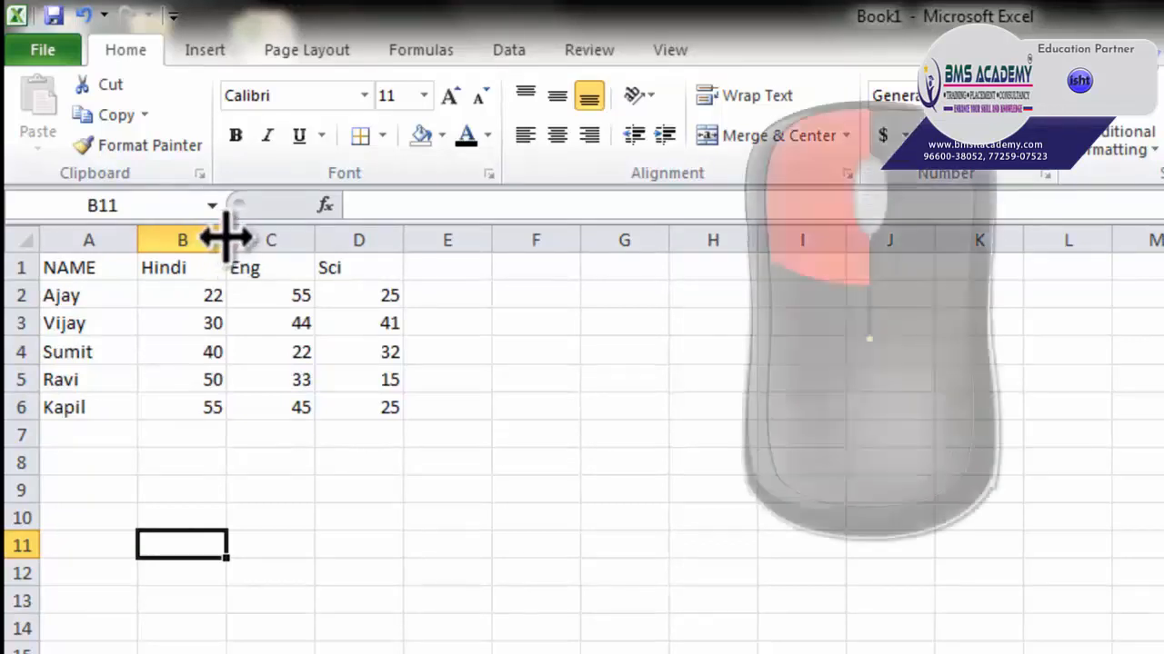
Step: Widen columns B and C and increase the heights of rows 2 and 3
drag(226, 238, 353, 238)
drag(446, 239, 570, 244)
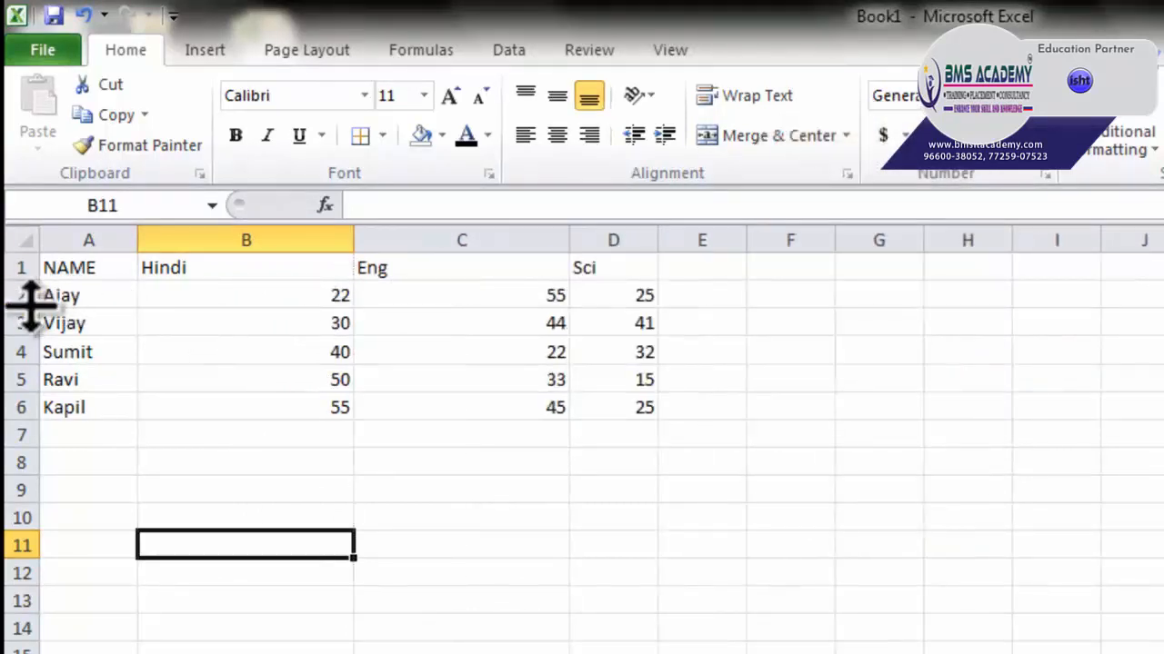
drag(30, 308, 22, 580)
click(963, 509)
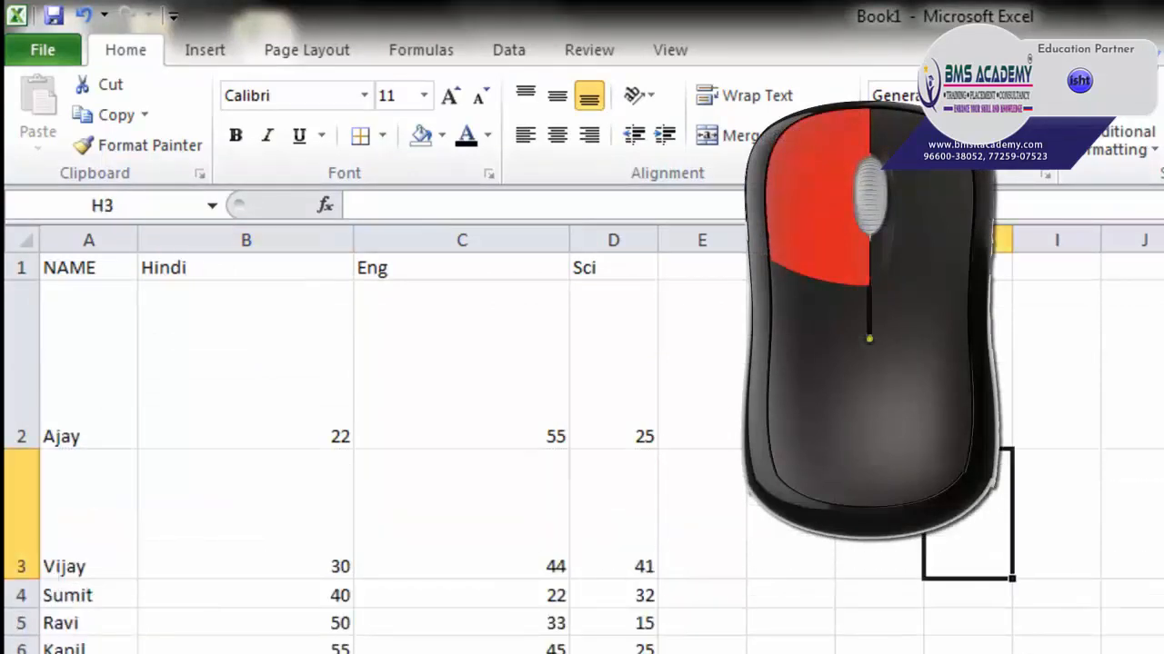
Step: Try top, middle and bottom vertical alignment on the table in A1:D6, finishing with Bottom Align
click(89, 268)
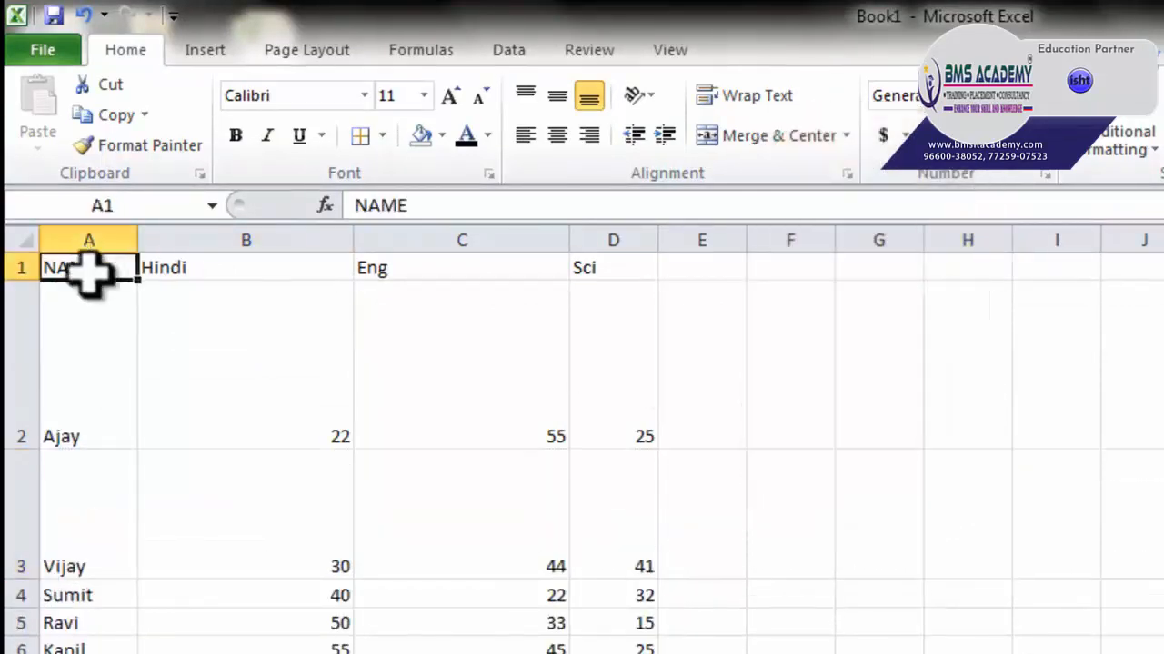
drag(88, 268, 628, 647)
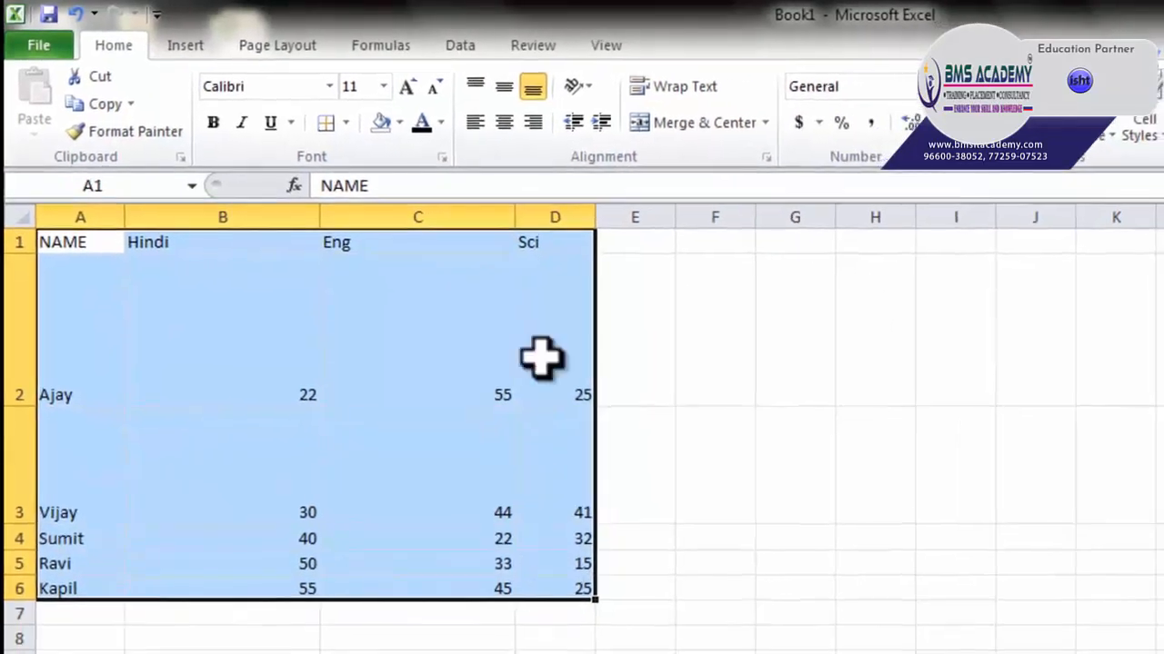
click(476, 86)
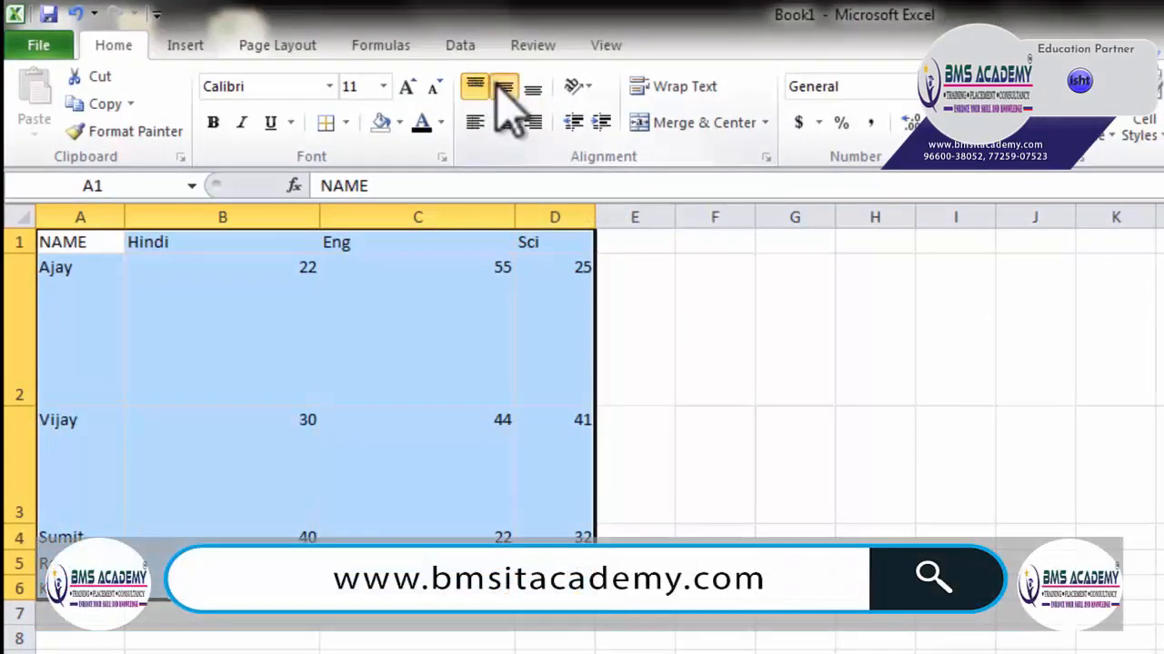
click(502, 87)
click(531, 88)
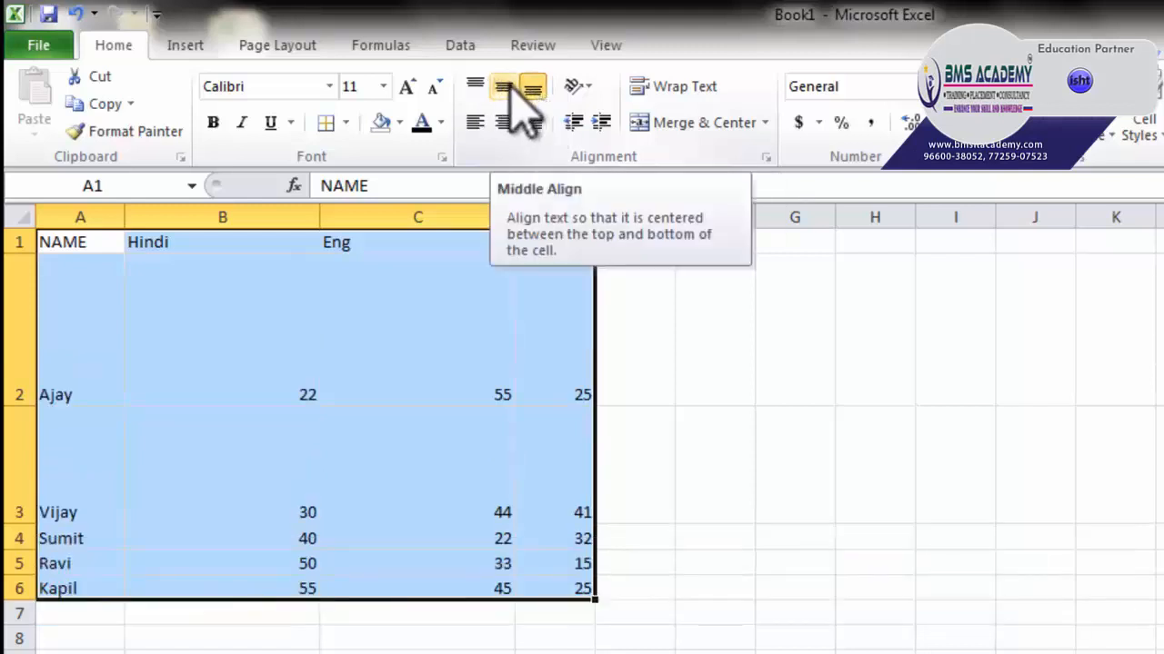
Step: Try left, centre and right alignment on the table, finishing with its text centred horizontally and middle-aligned vertically
click(476, 124)
click(504, 123)
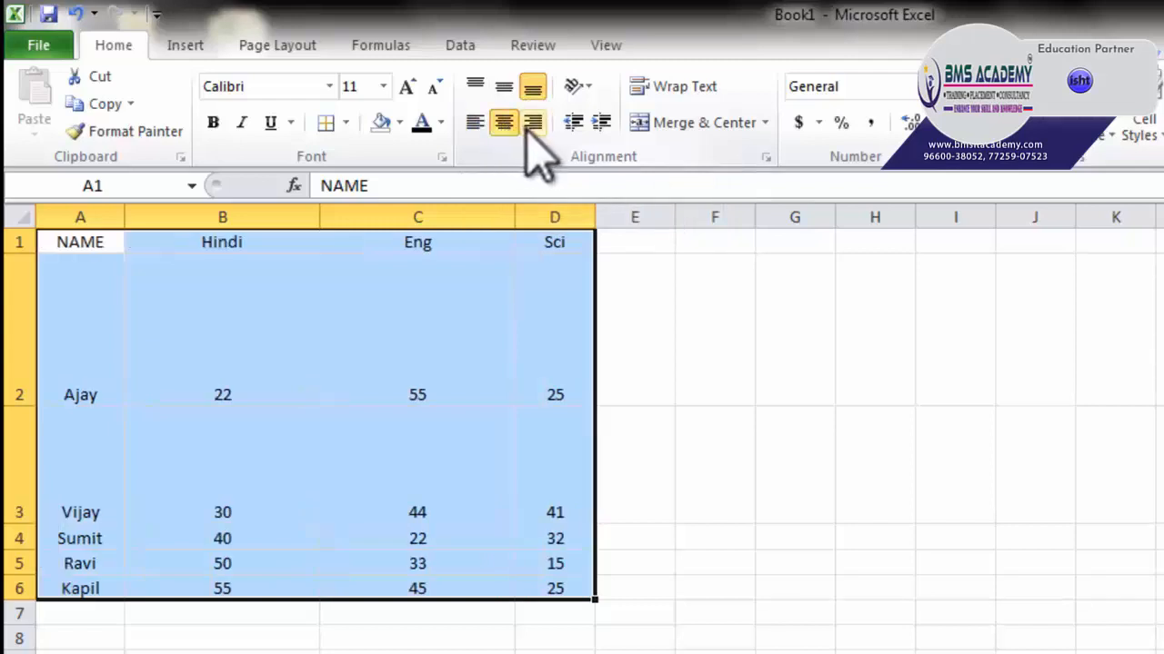
click(534, 124)
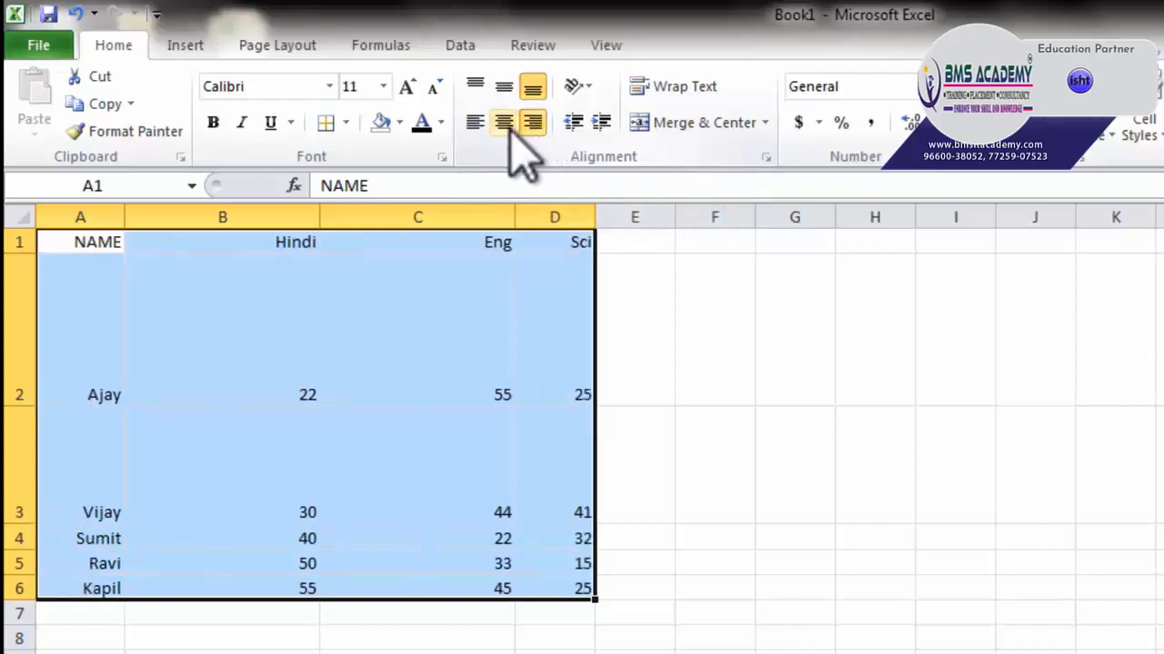
click(503, 123)
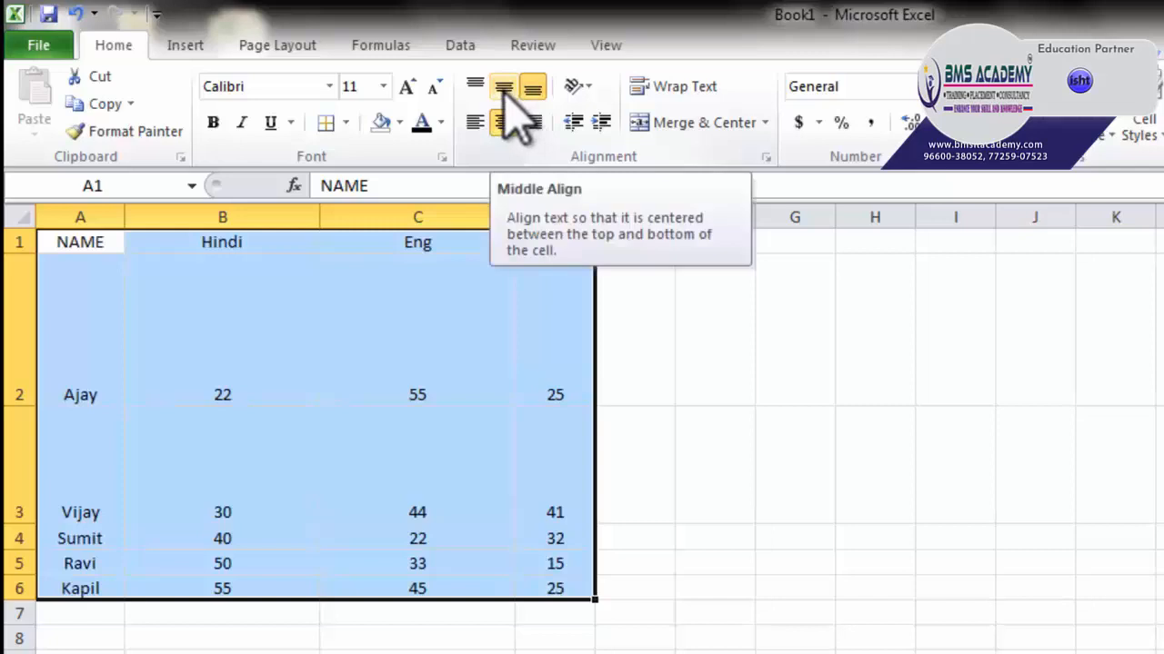
click(506, 94)
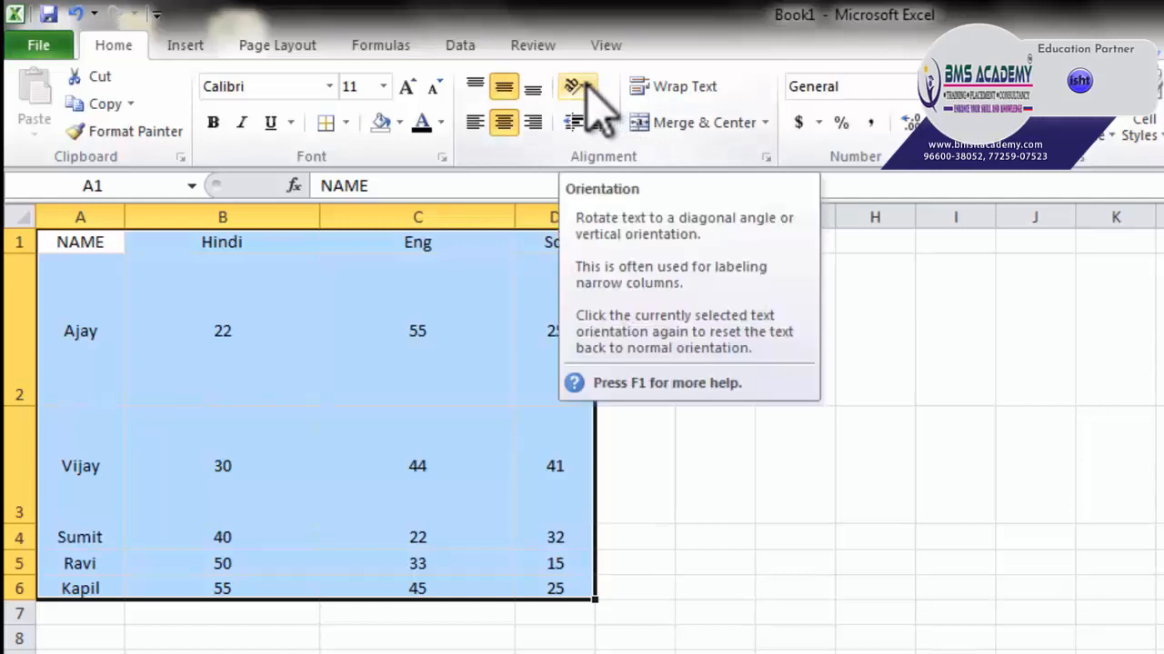
Step: Try the Angle Counterclockwise, Vertical Text and Rotate Text Up orientations on the header row A1:D1
click(40, 319)
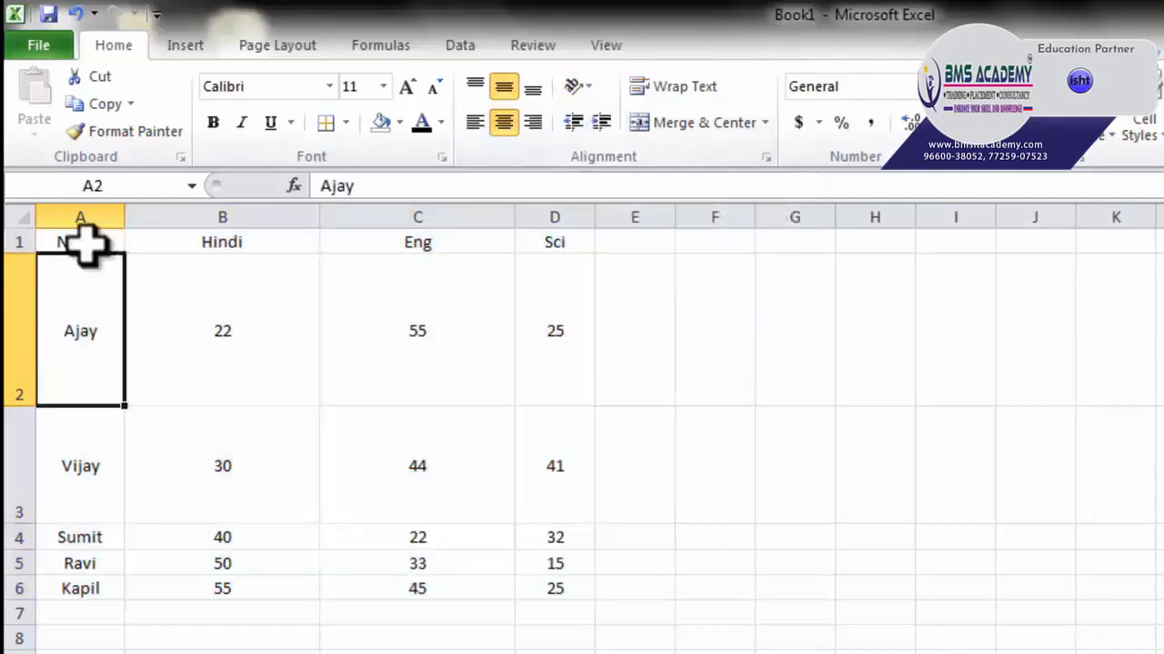
drag(85, 242, 520, 246)
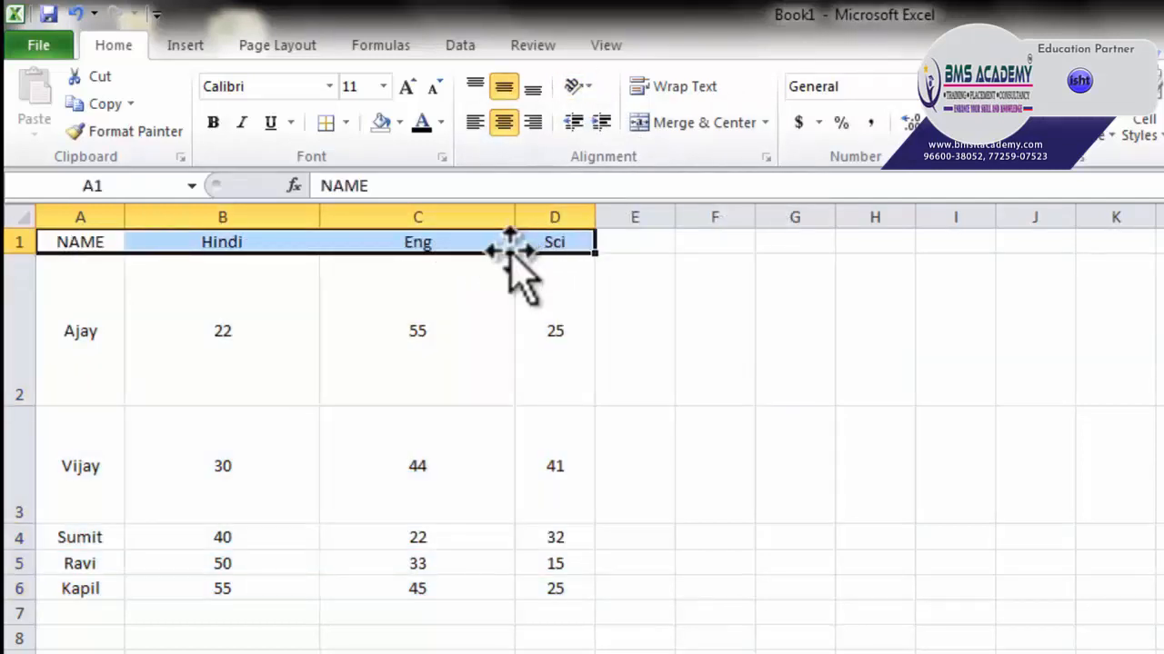
click(591, 82)
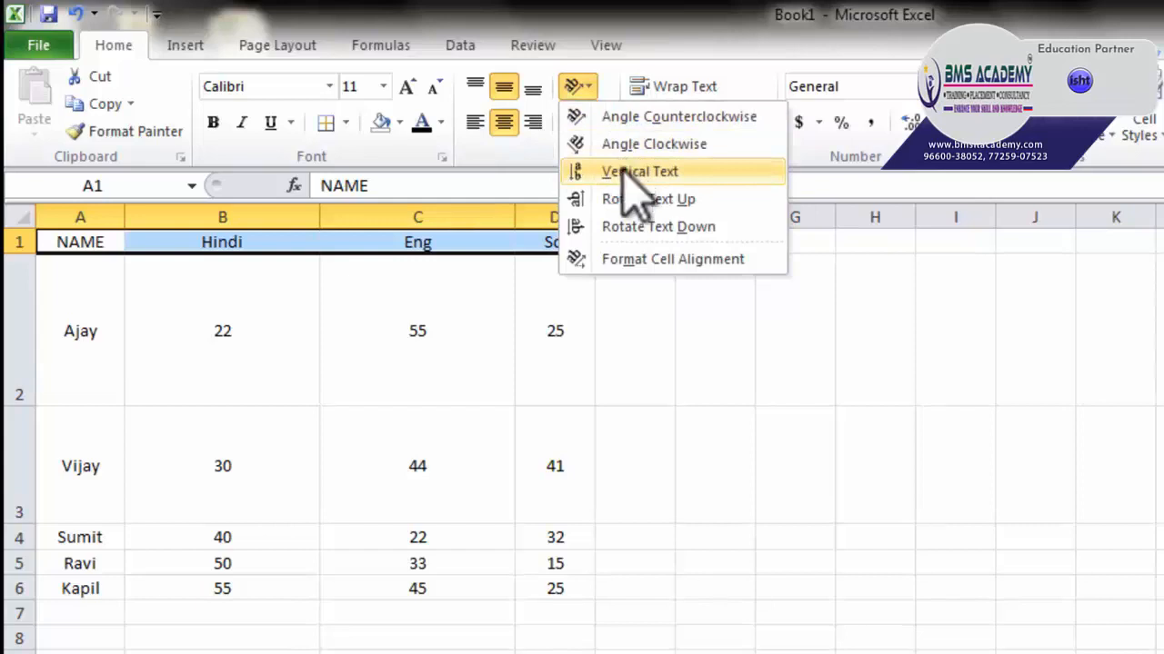
click(668, 118)
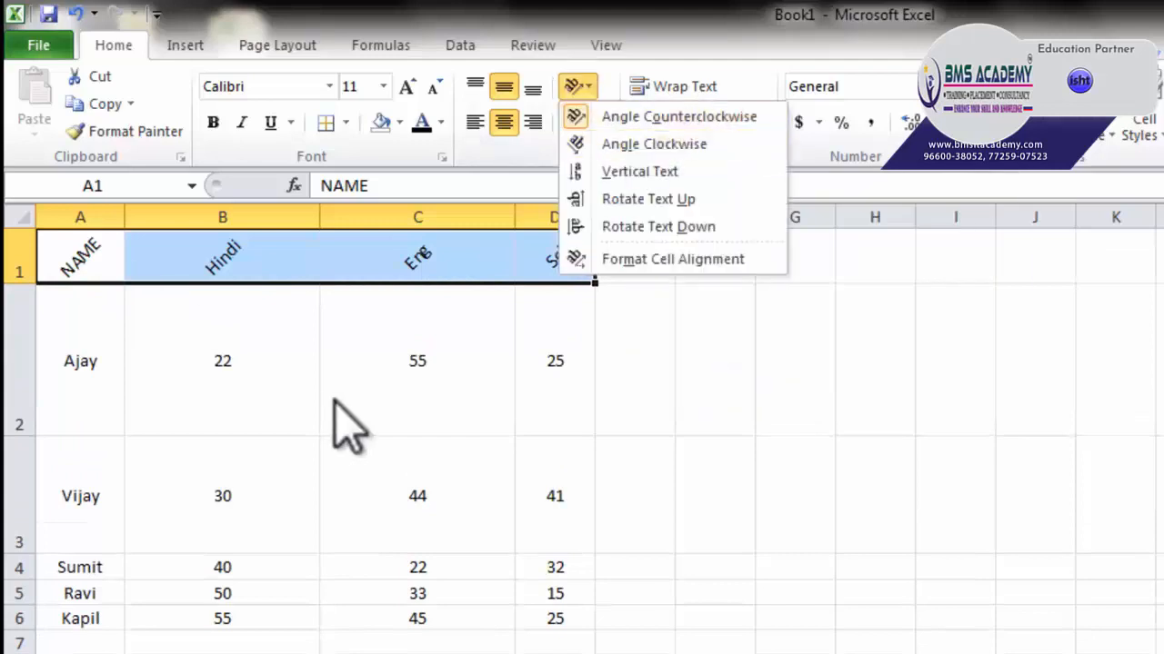
click(661, 172)
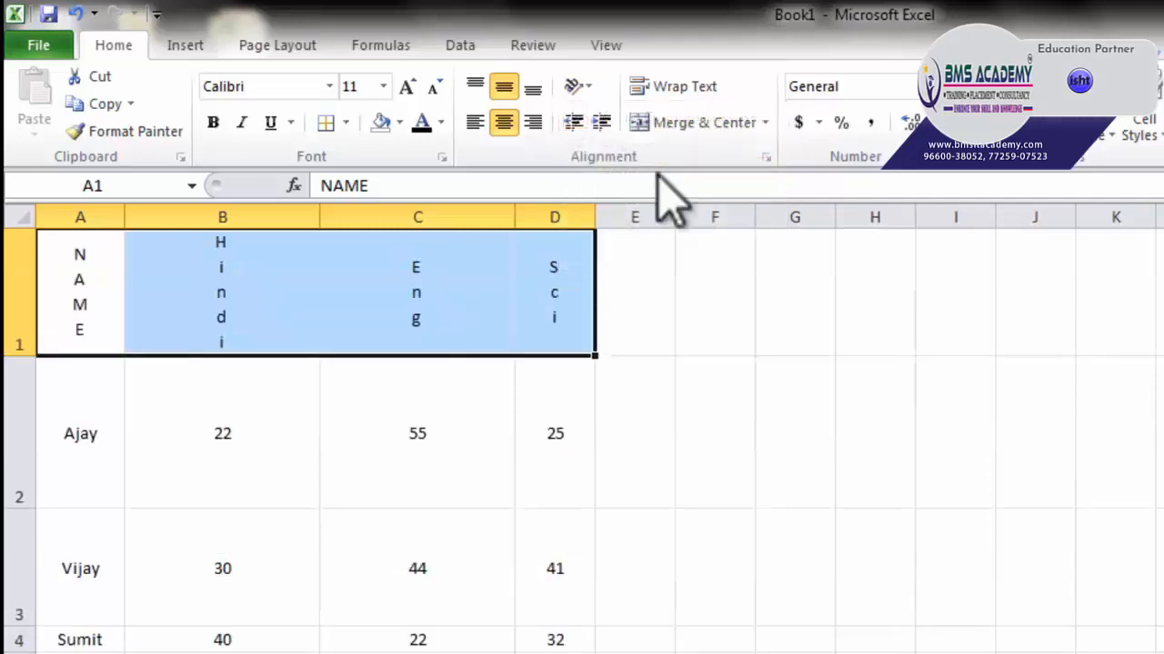
click(580, 87)
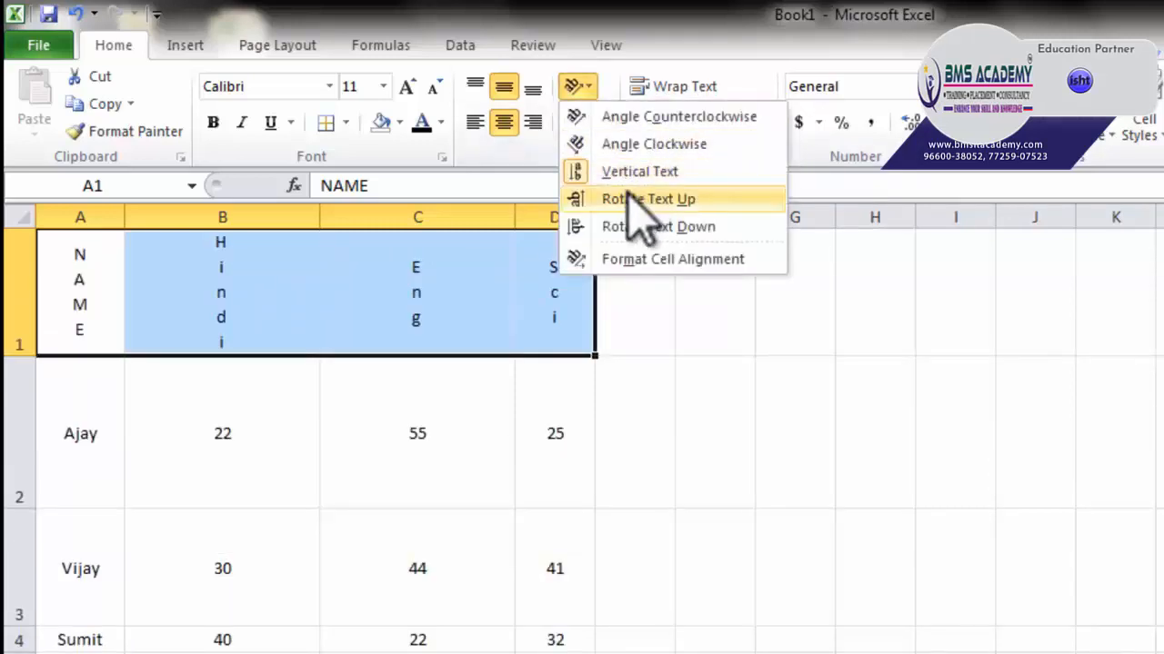
click(629, 195)
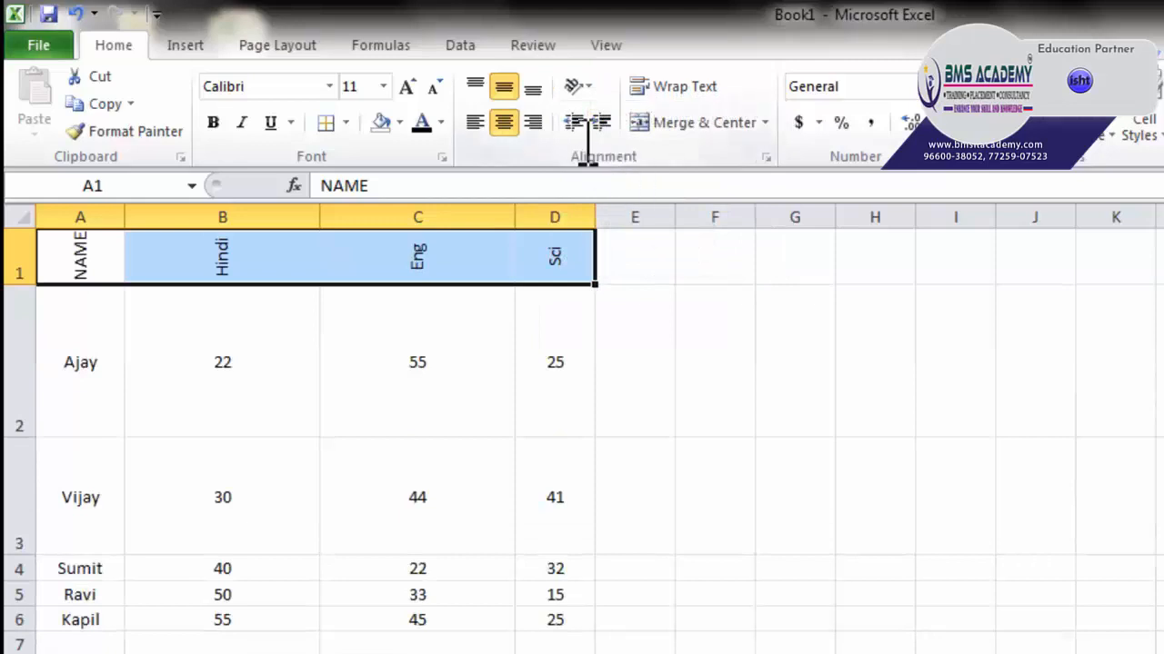
Step: Undo the header row's orientation changes and the table's latest alignment changes
click(636, 355)
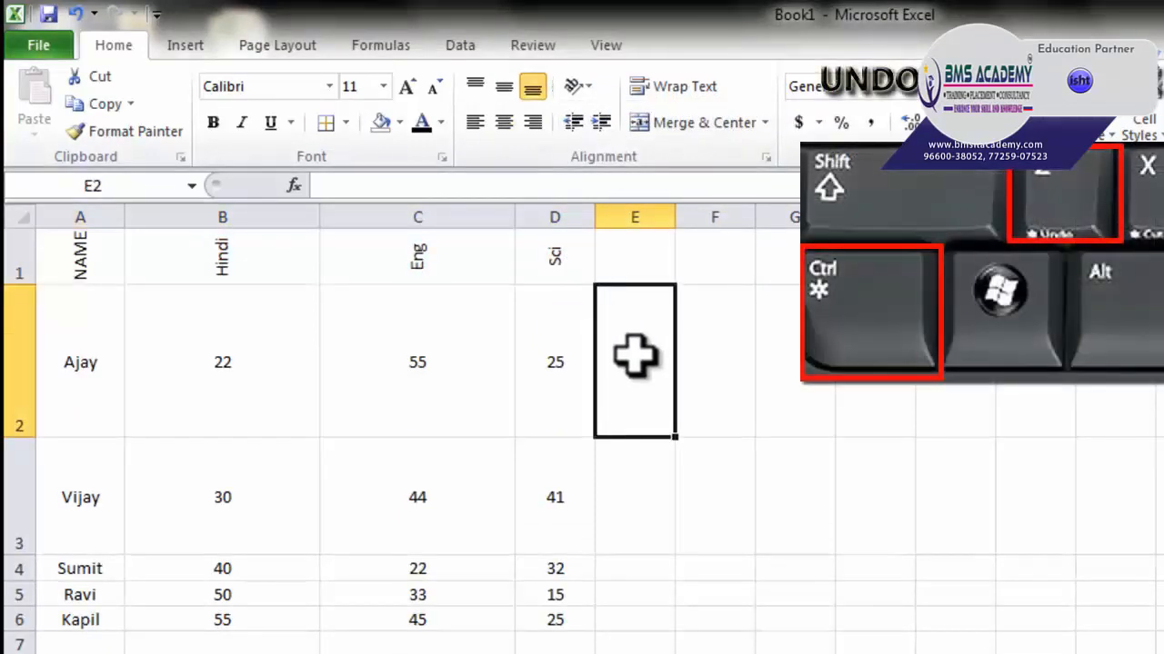
key(ctrl+z)
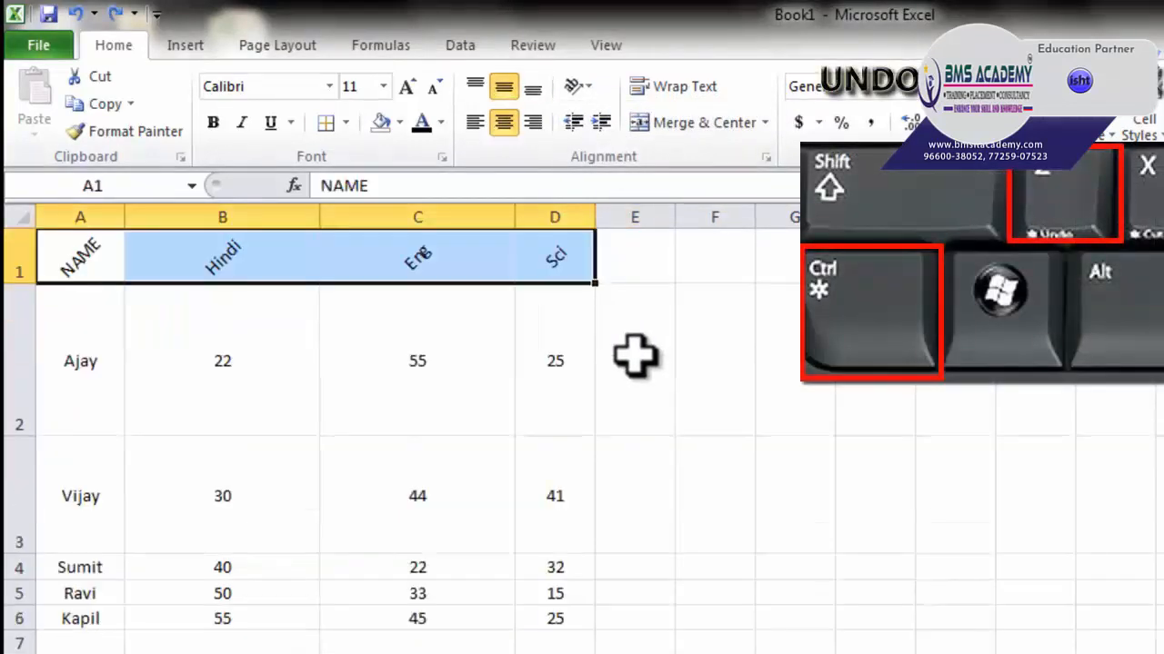
key(ctrl+z)
key(ctrl+z)
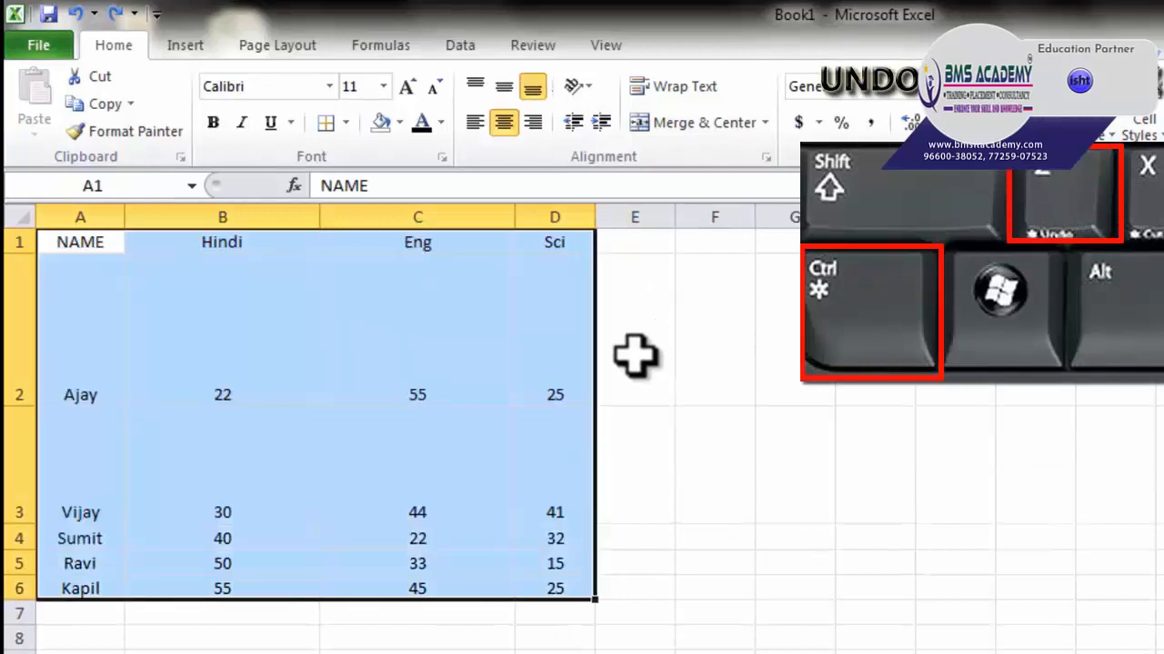
key(ctrl+z)
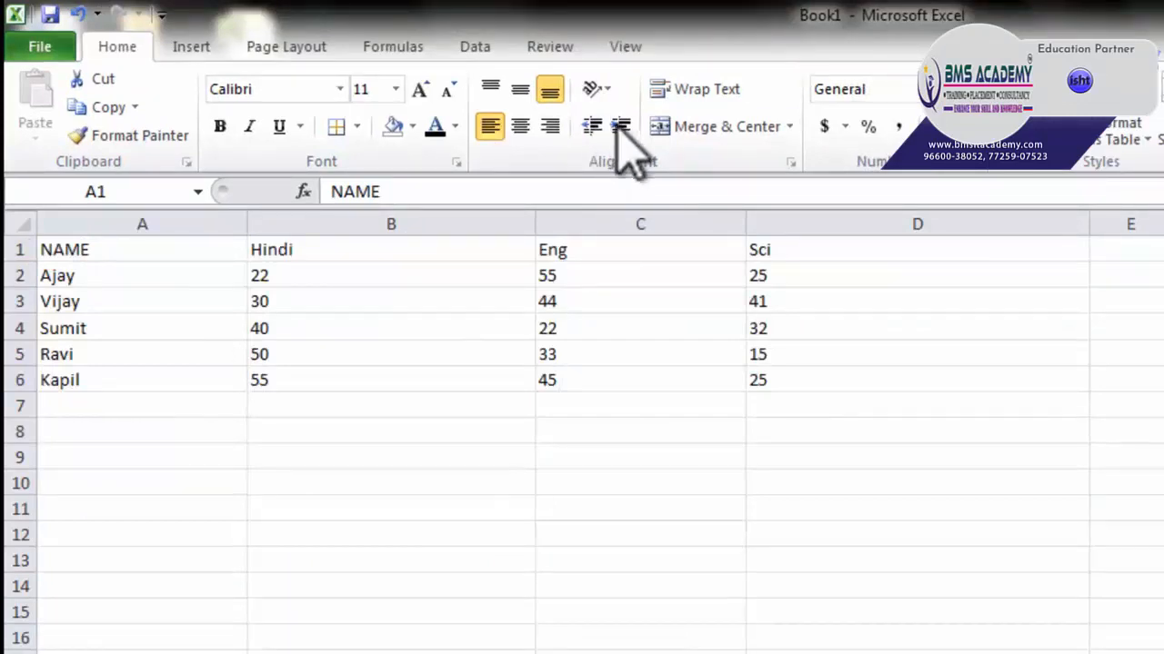
Step: Increase the indent of all cells in the table A1:D6 by six levels
key(ctrl+a)
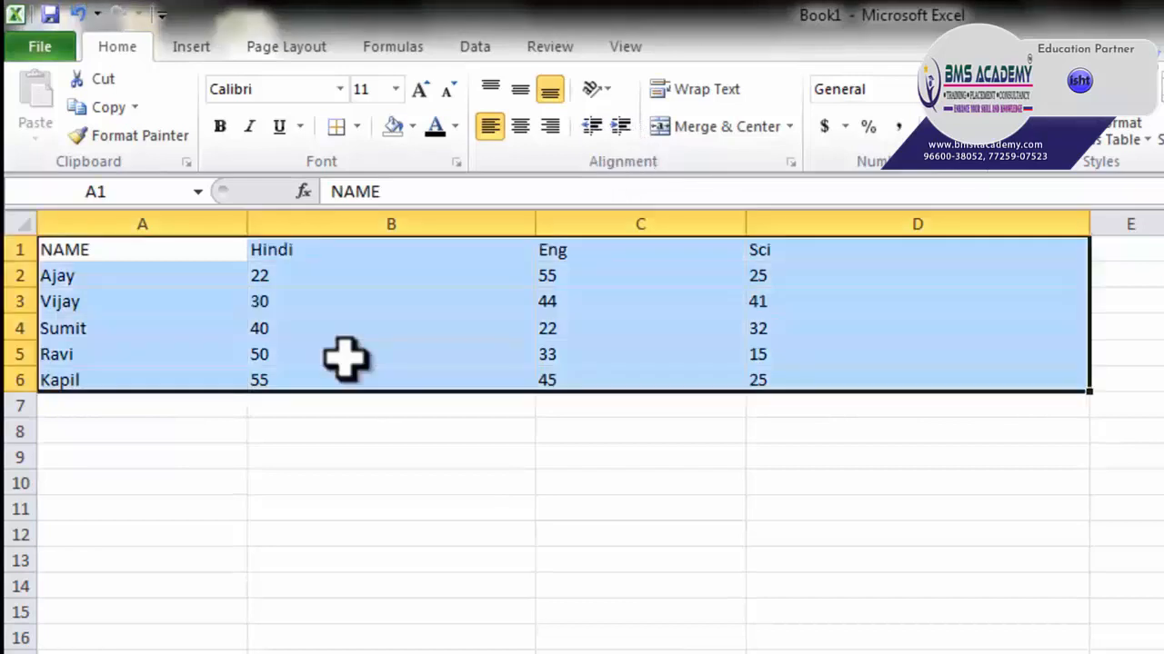
drag(209, 253, 779, 366)
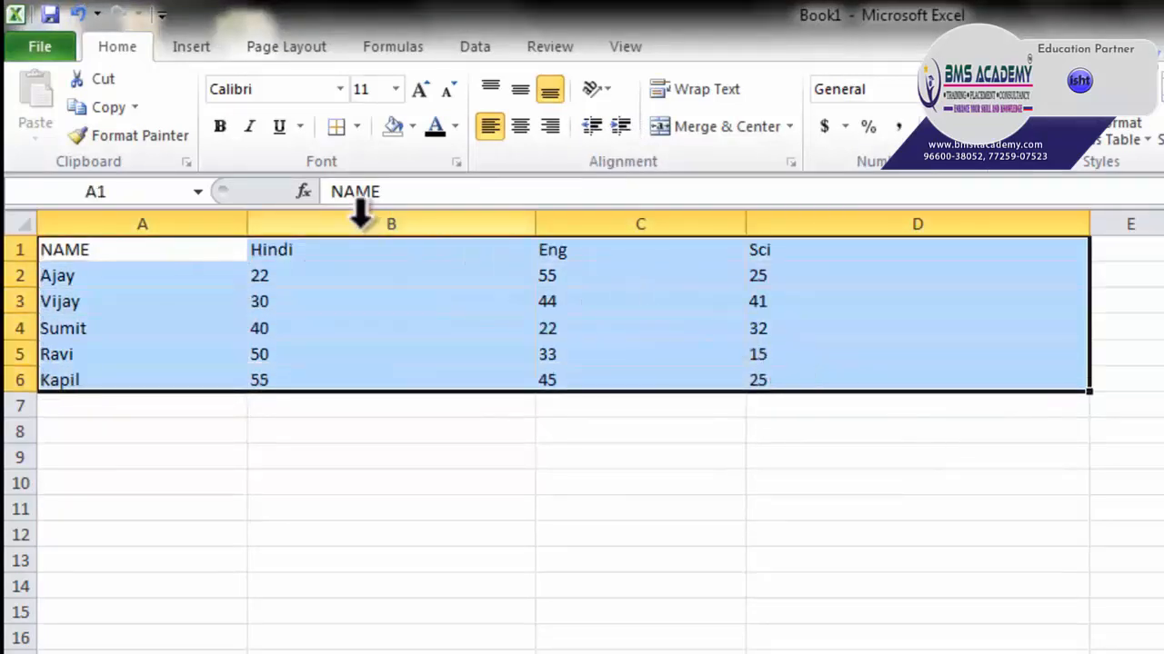
click(621, 129)
click(621, 129)
click(622, 129)
click(621, 129)
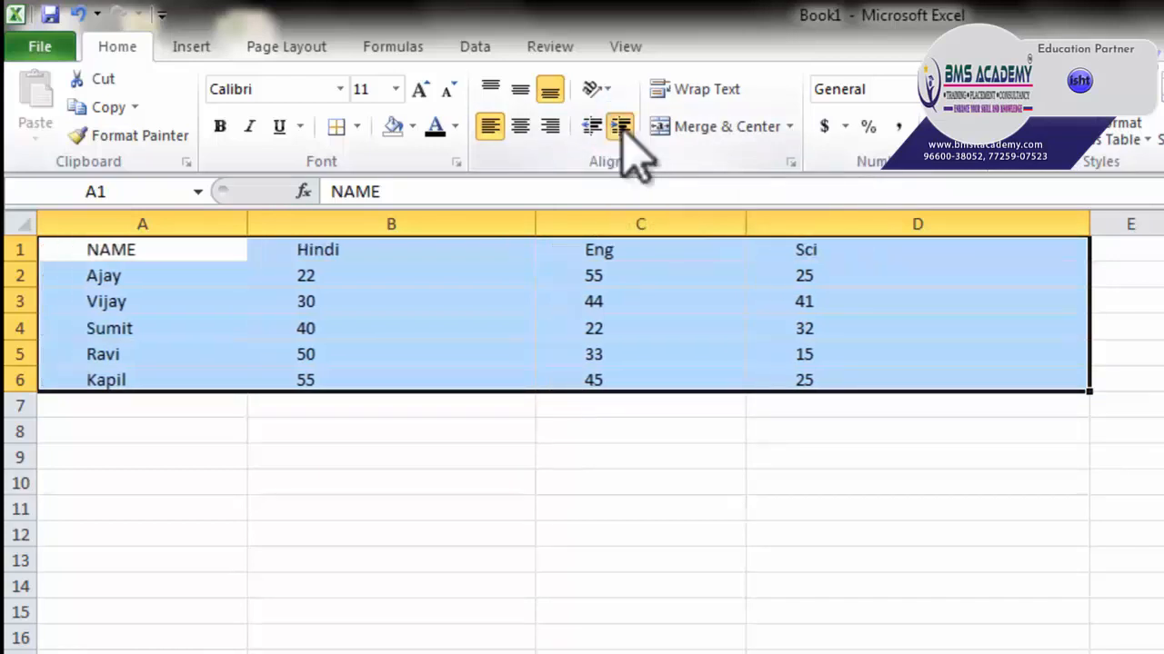
click(622, 129)
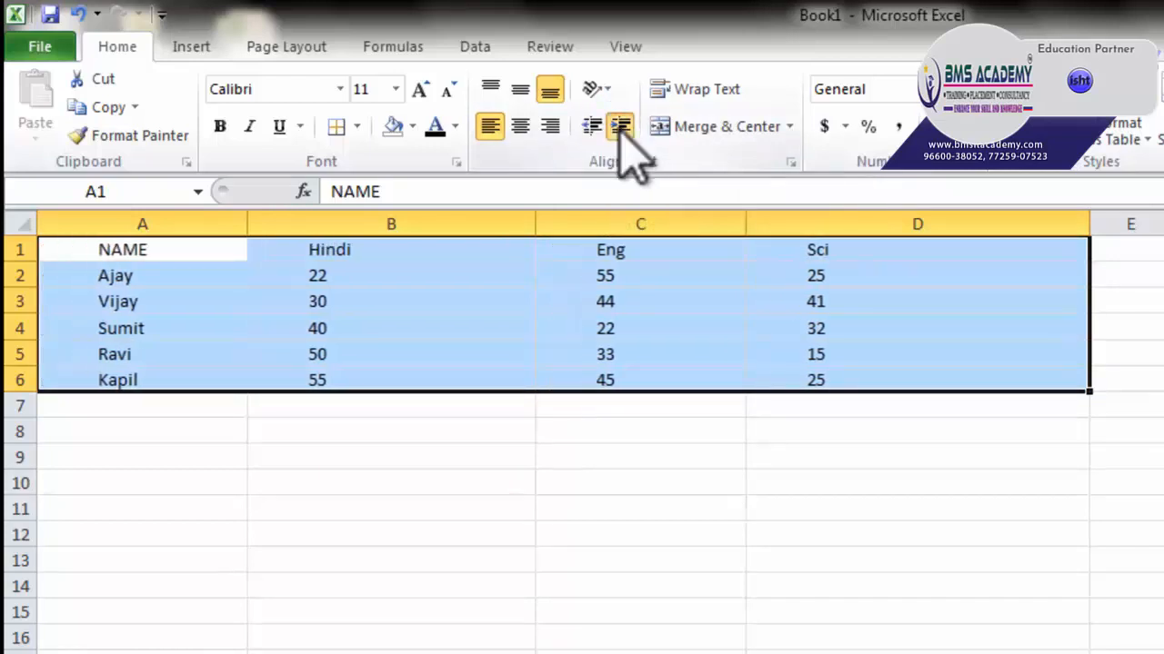
click(622, 129)
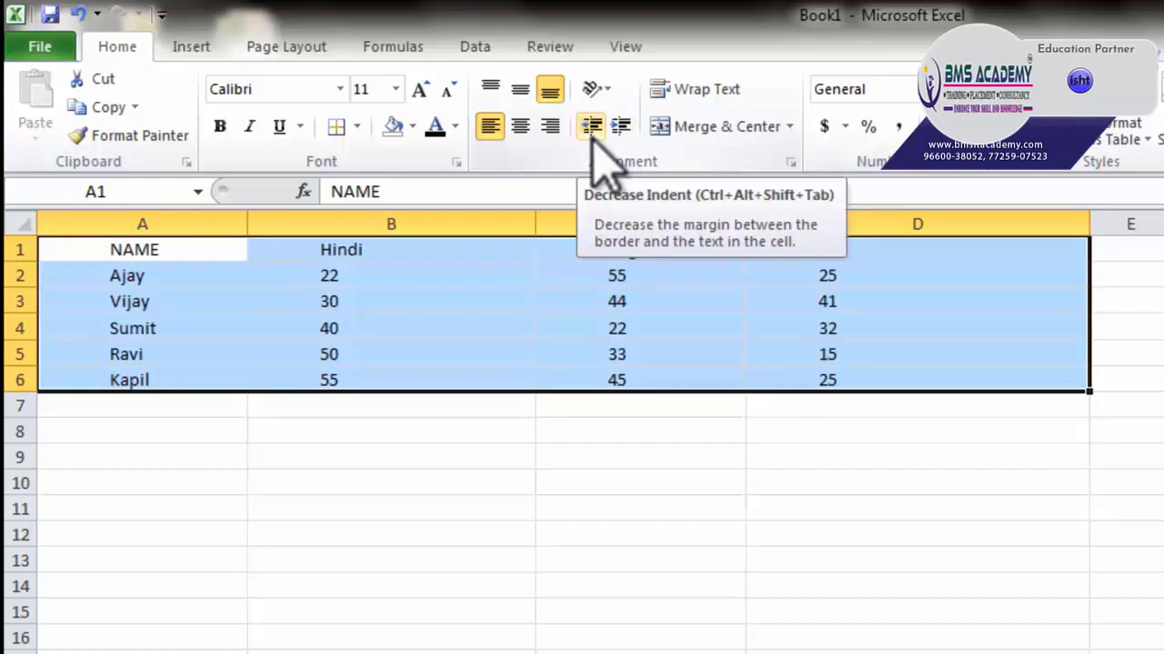
Step: Increase the indent of the table A1:D6 by one level and reduce it by four levels
click(620, 129)
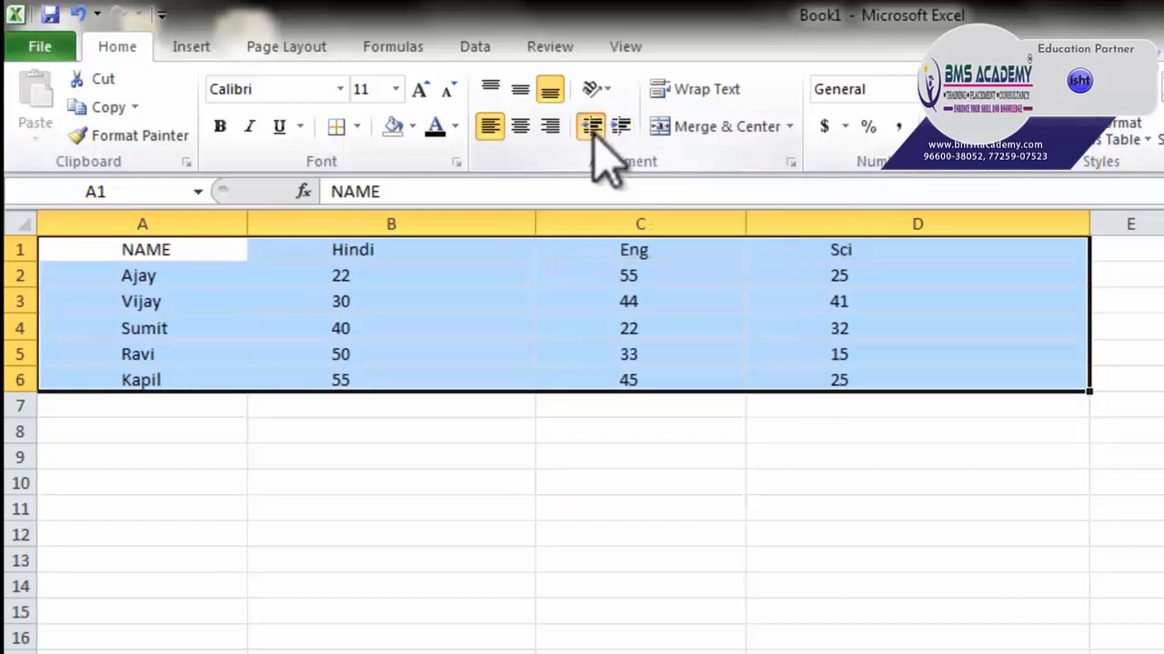
click(592, 129)
click(591, 129)
click(591, 129)
click(592, 130)
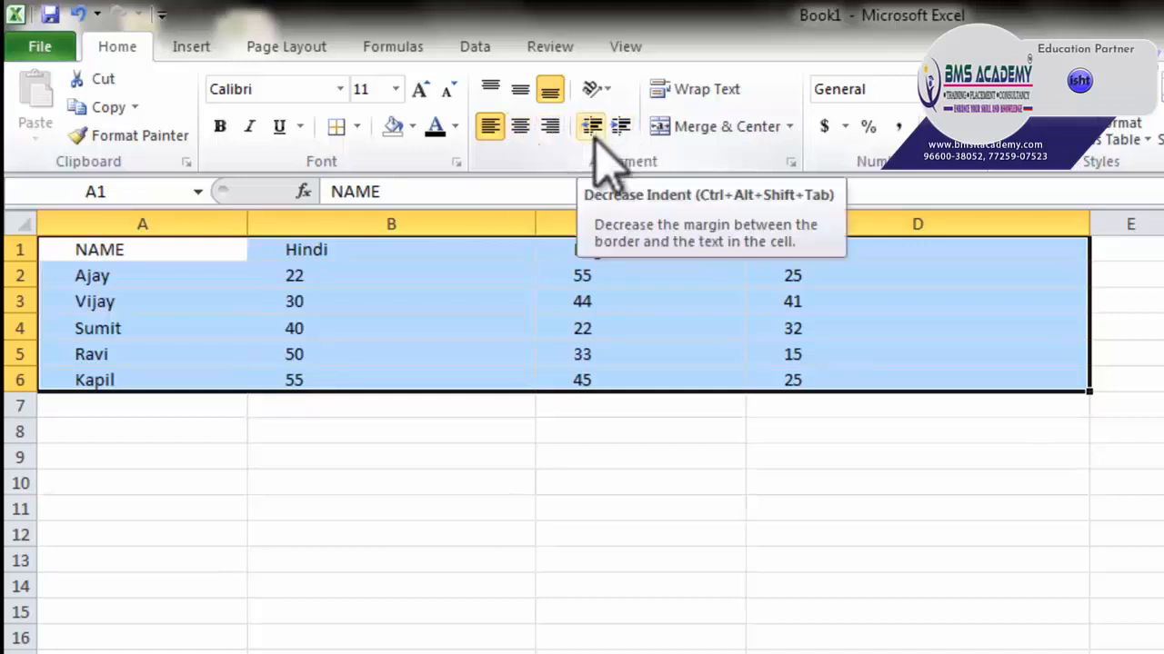
Step: Try centring the table's text, and finish with all cells in A1:D6 left-indented by two levels
click(520, 126)
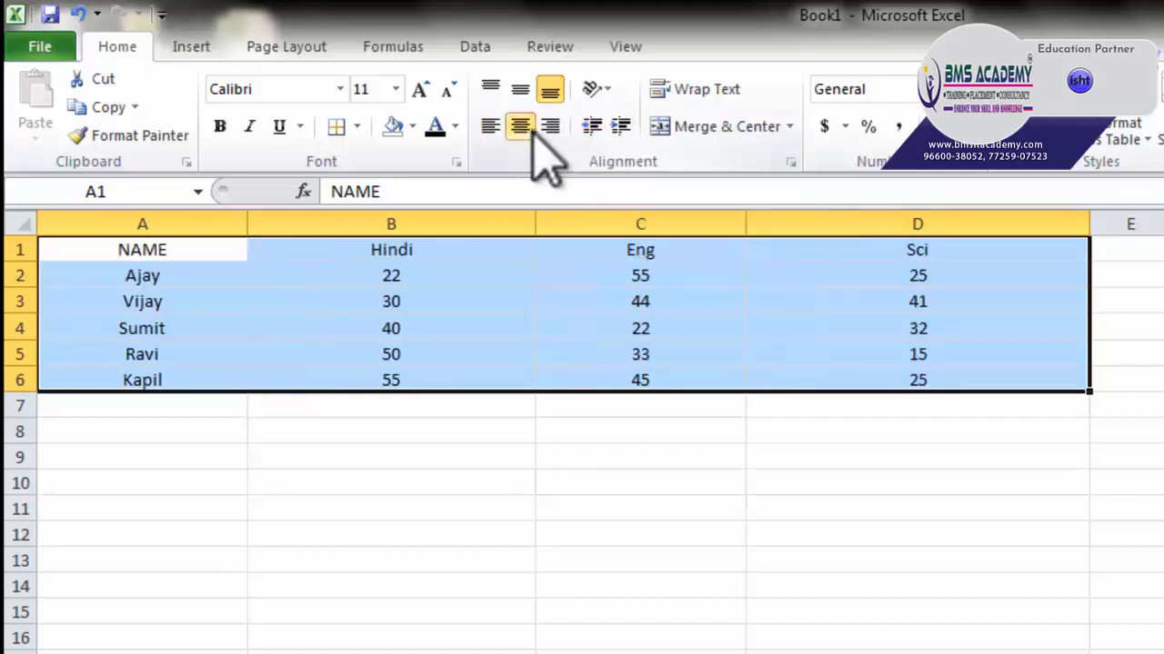
click(621, 127)
click(592, 126)
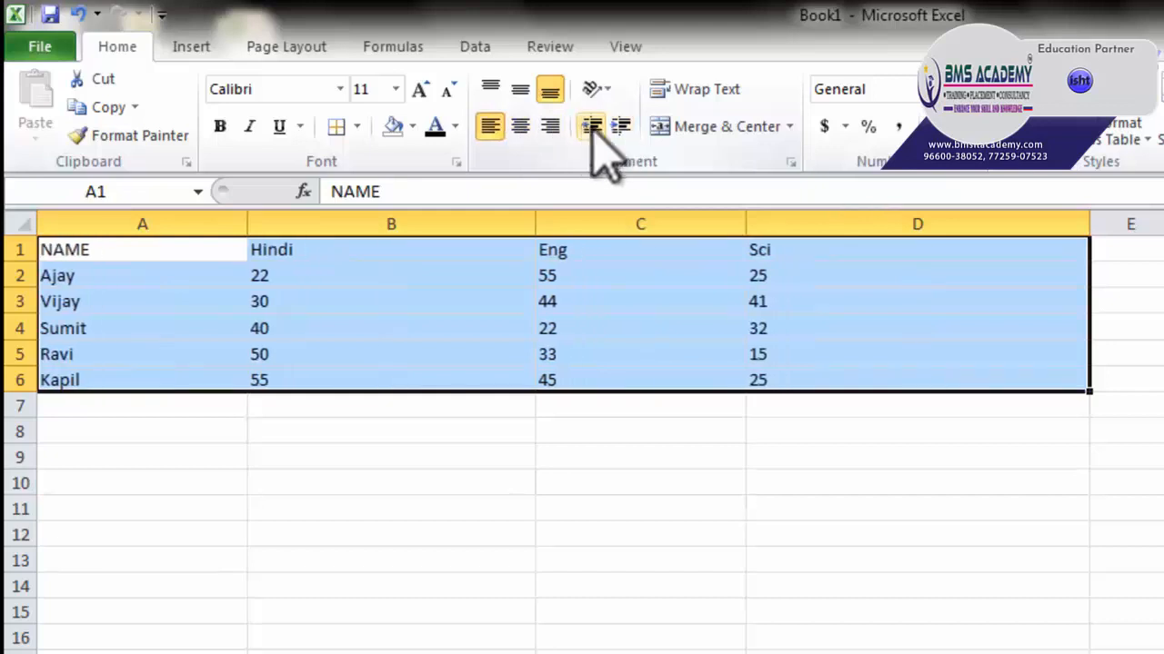
click(621, 127)
click(620, 127)
click(551, 127)
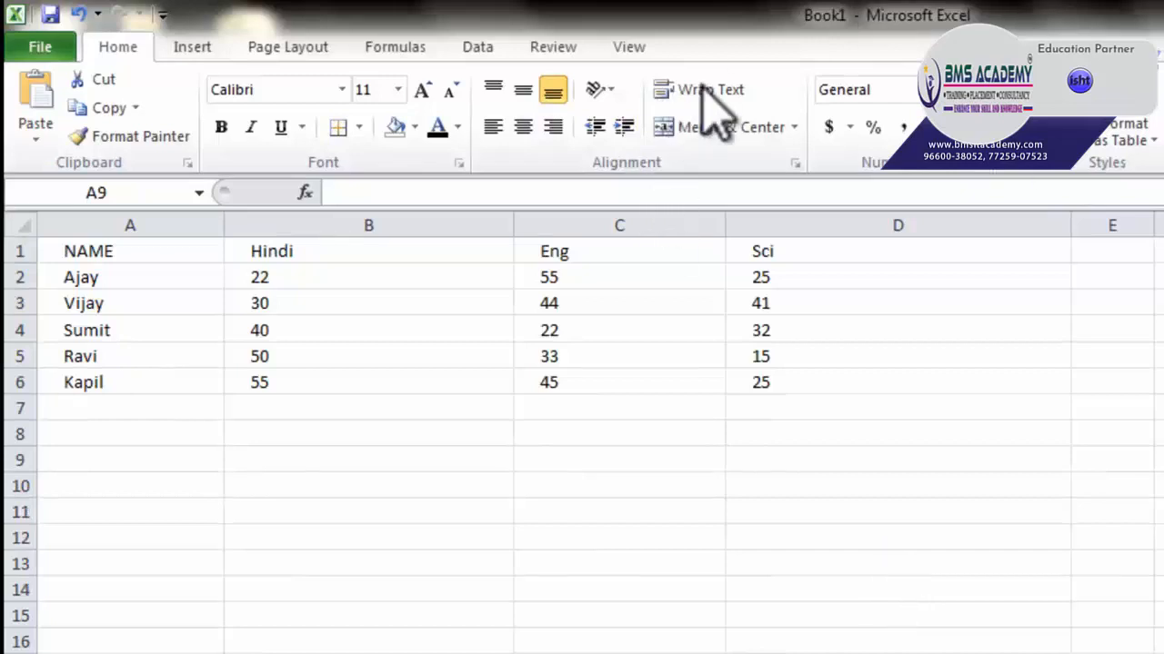
Step: Enter "ishtworld.com is great site to learn." in cell A9 without text wrapping
click(154, 459)
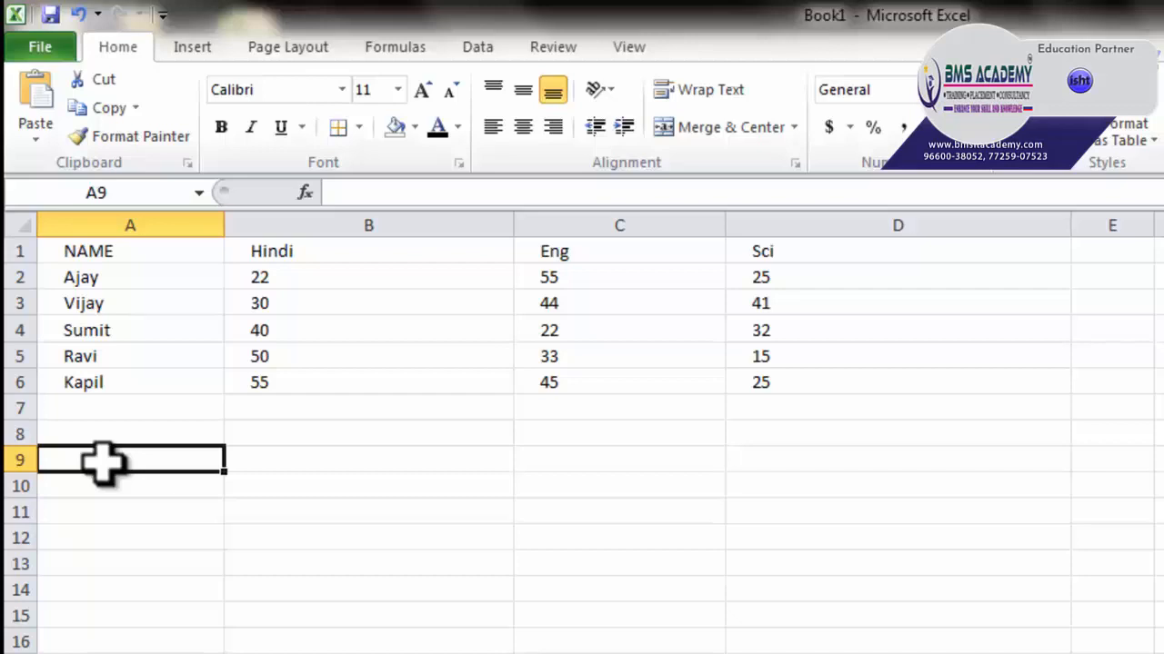
text(ish)
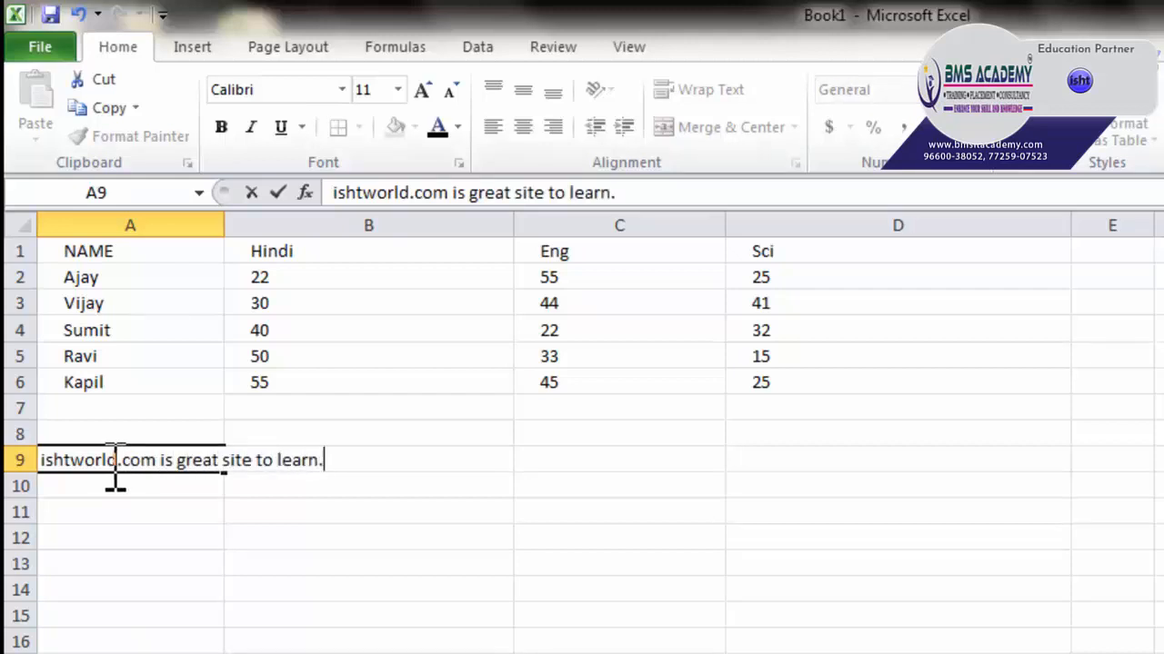
key(Return)
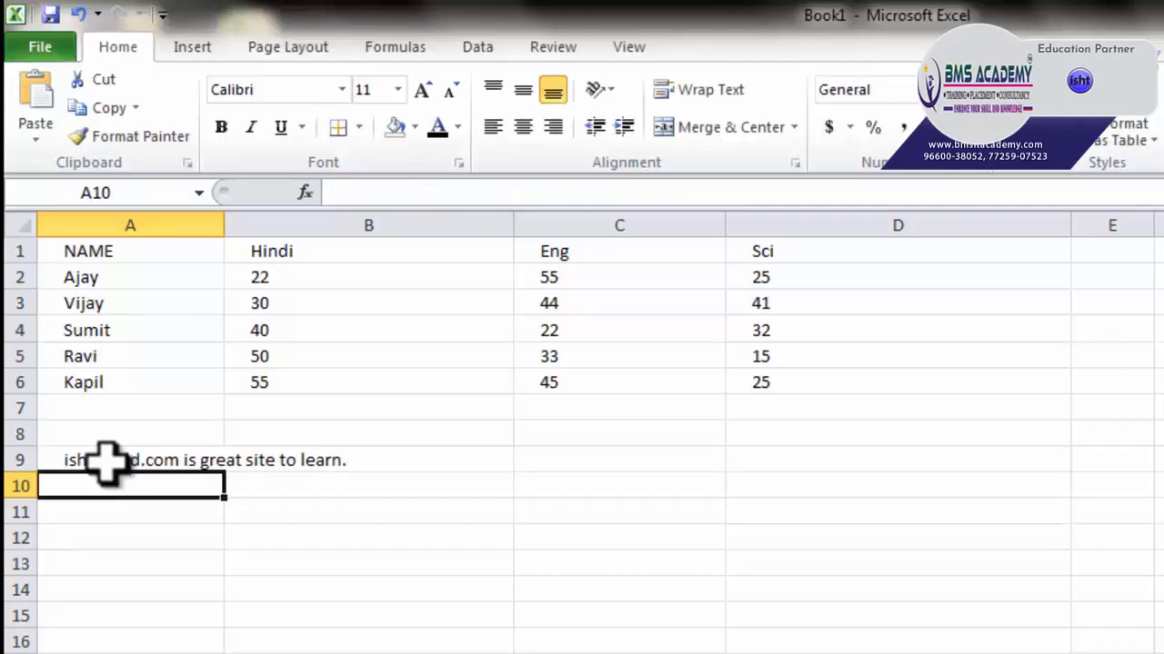
drag(106, 463, 312, 463)
click(176, 504)
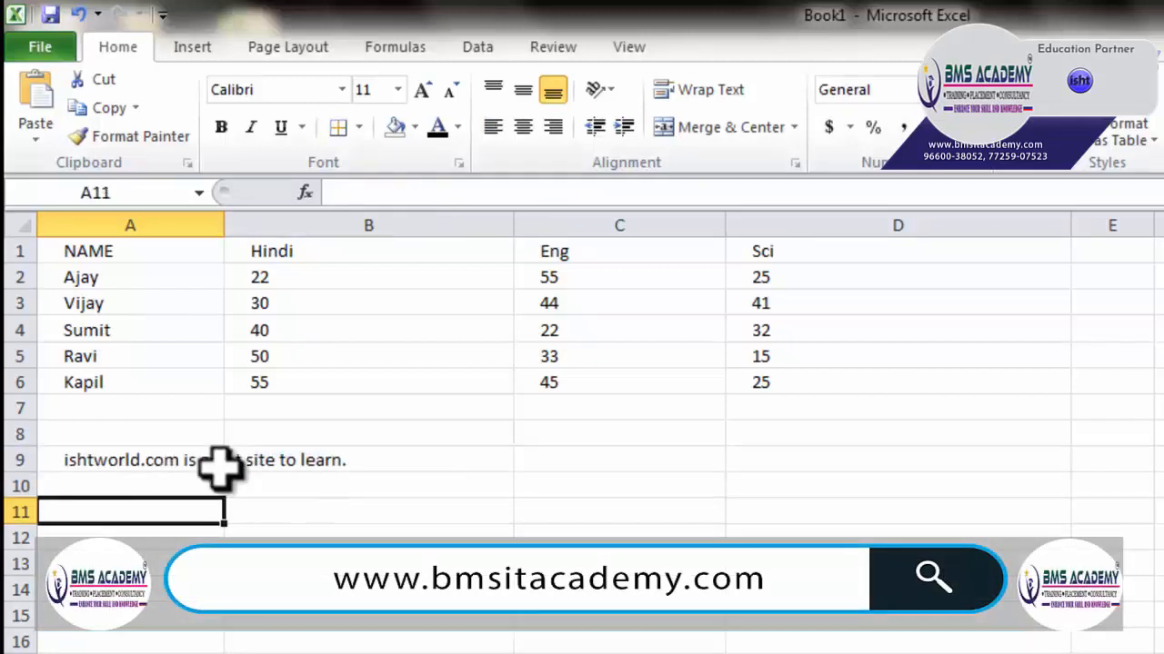
click(109, 466)
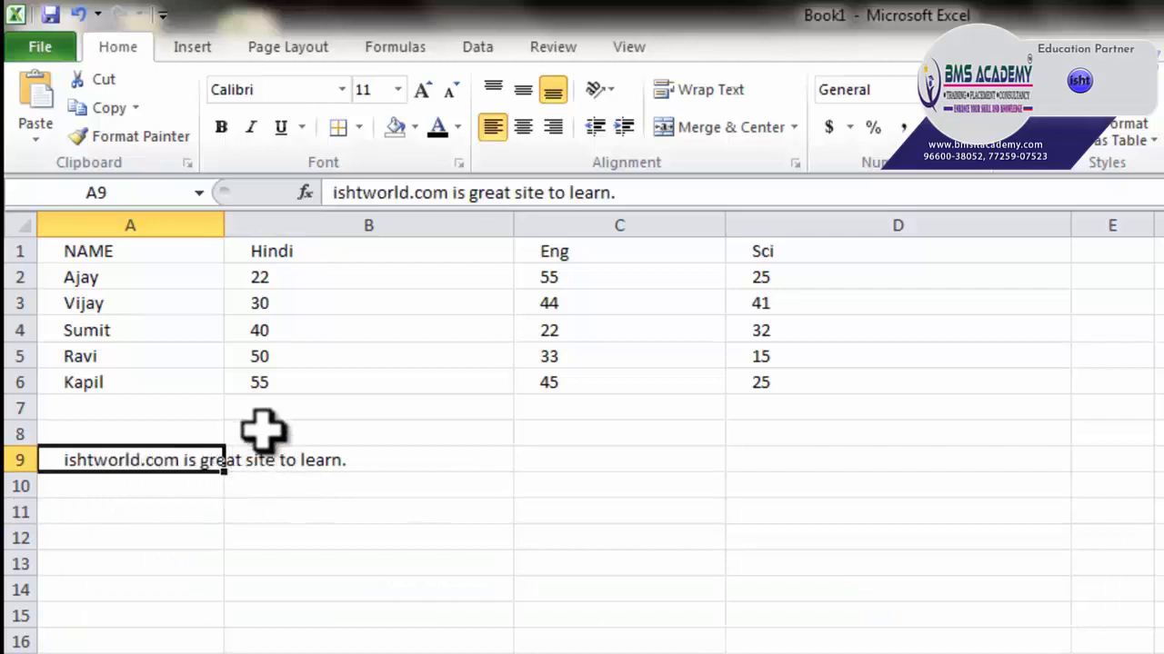
Step: Turn on Wrap Text for cell A11 and enter "ishtworld.com is great site to learn" in it
click(159, 523)
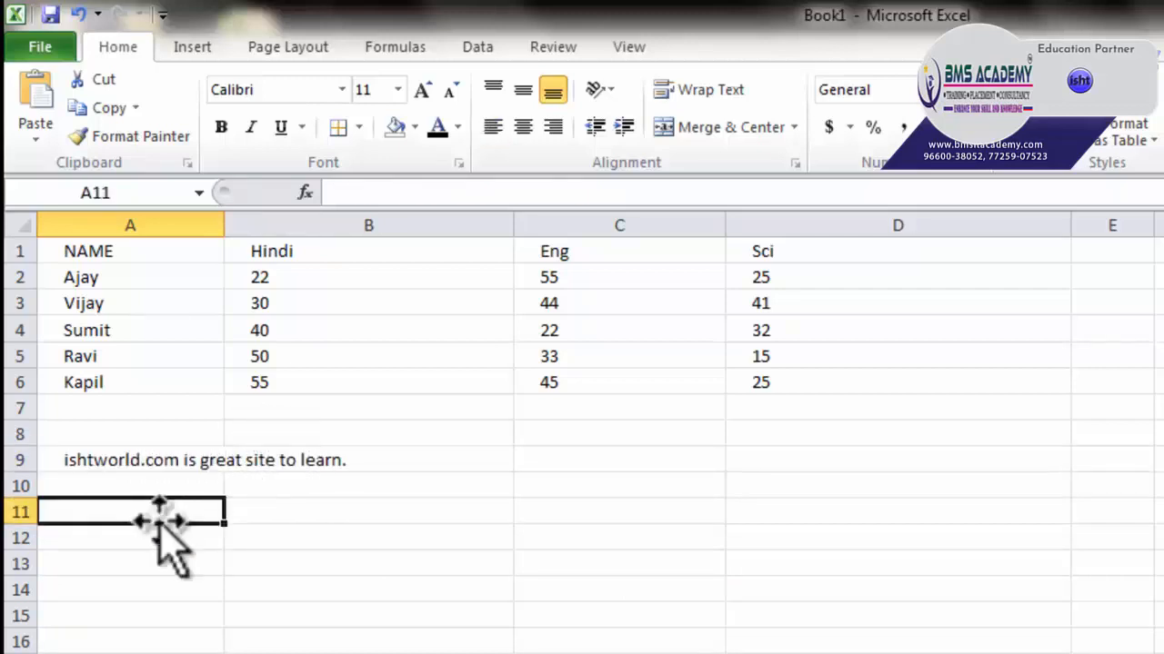
click(714, 89)
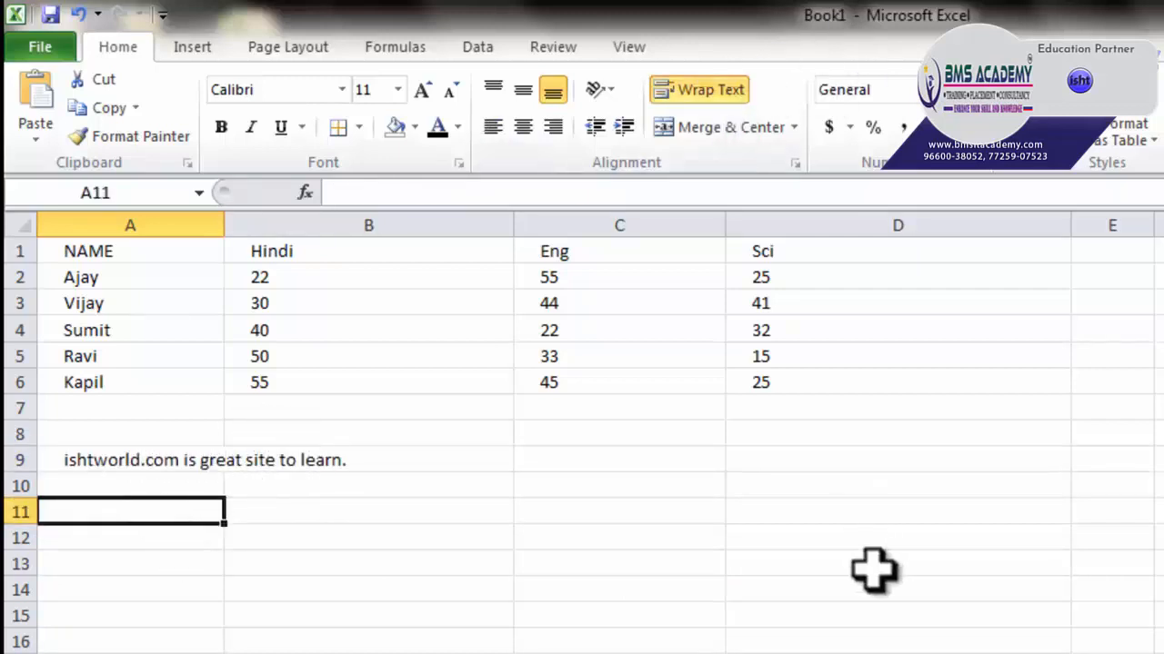
text(ishtworld.com is great)
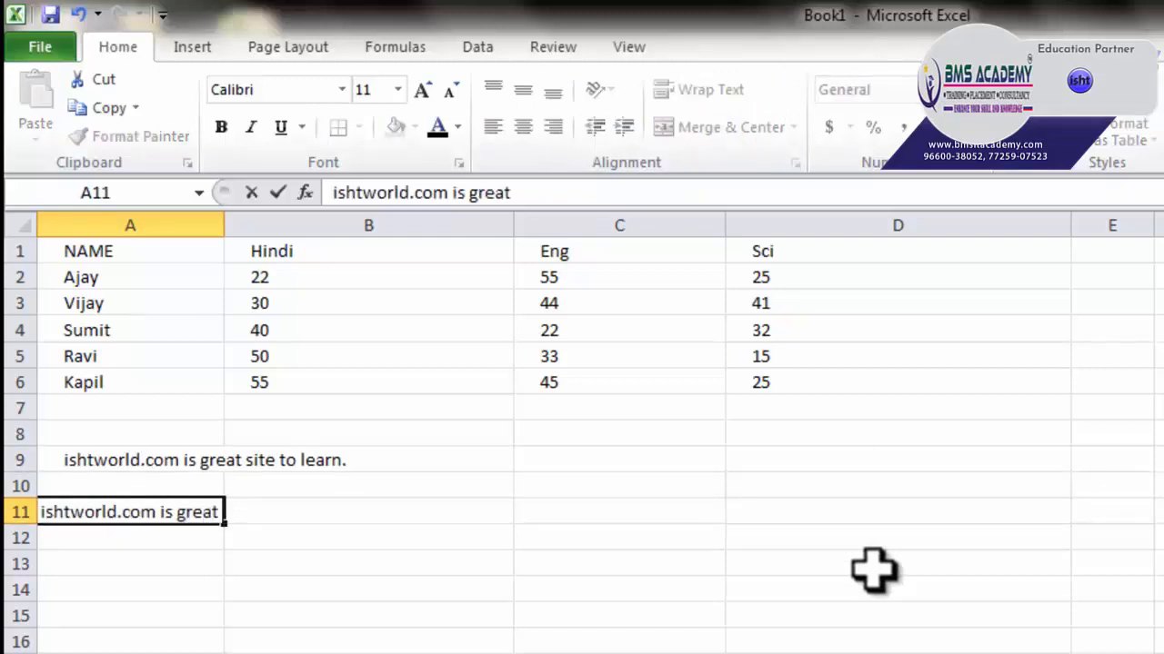
text(  site to )
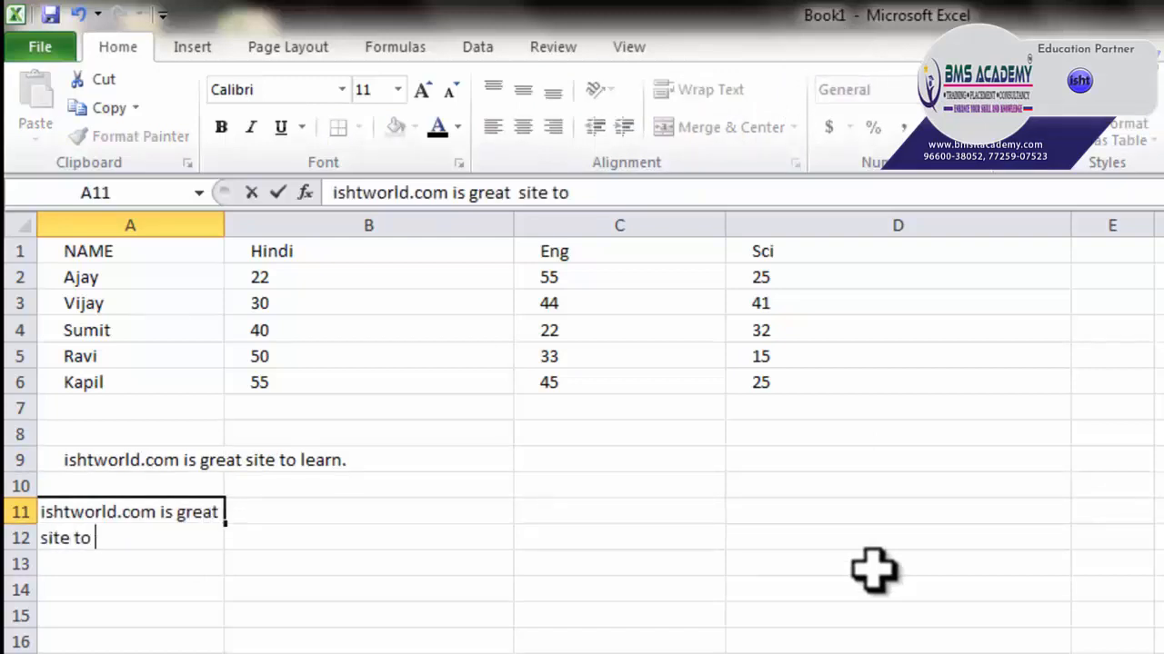
text(learn)
key(Return)
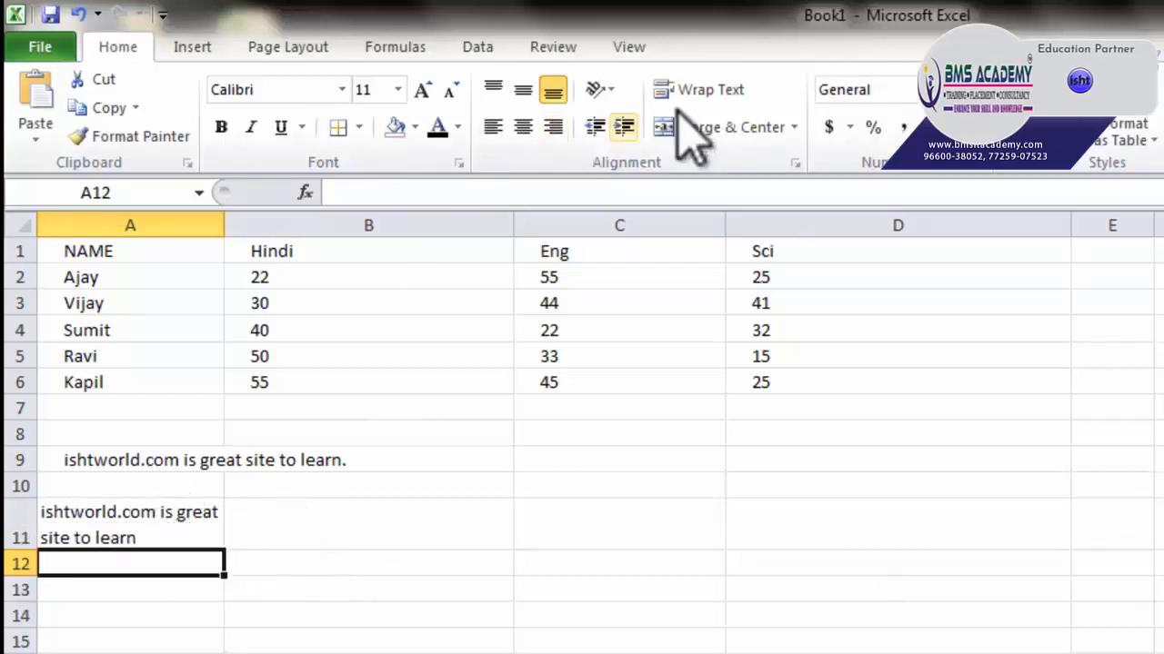
click(190, 525)
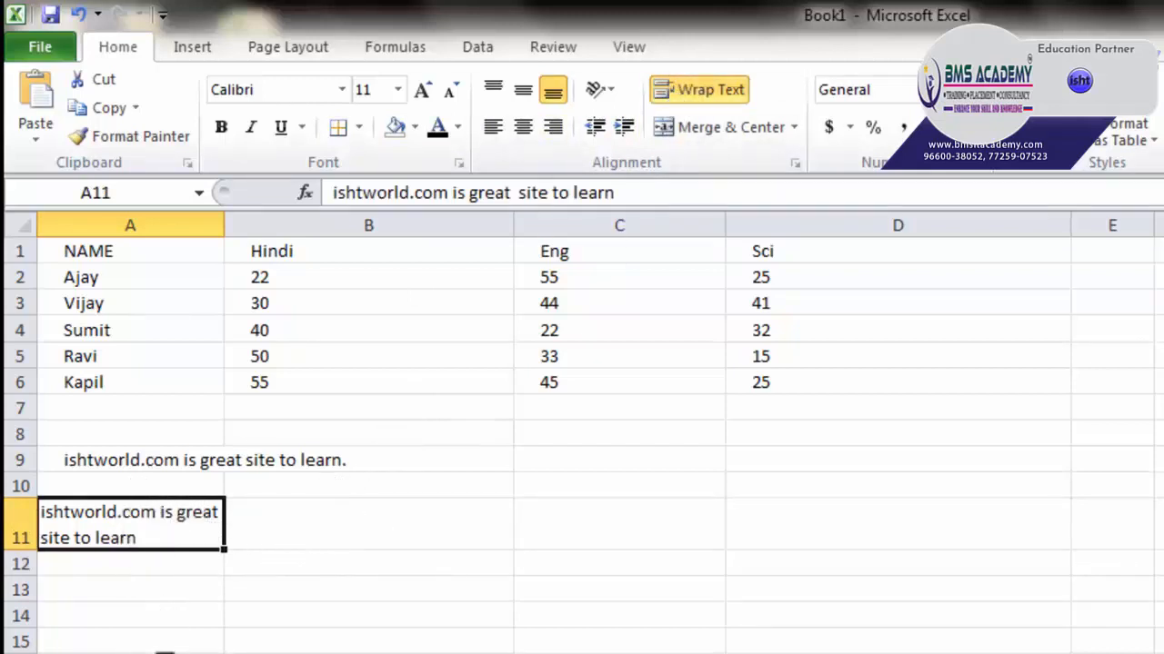
Step: Enter the text "India is great" in cell B14
click(368, 614)
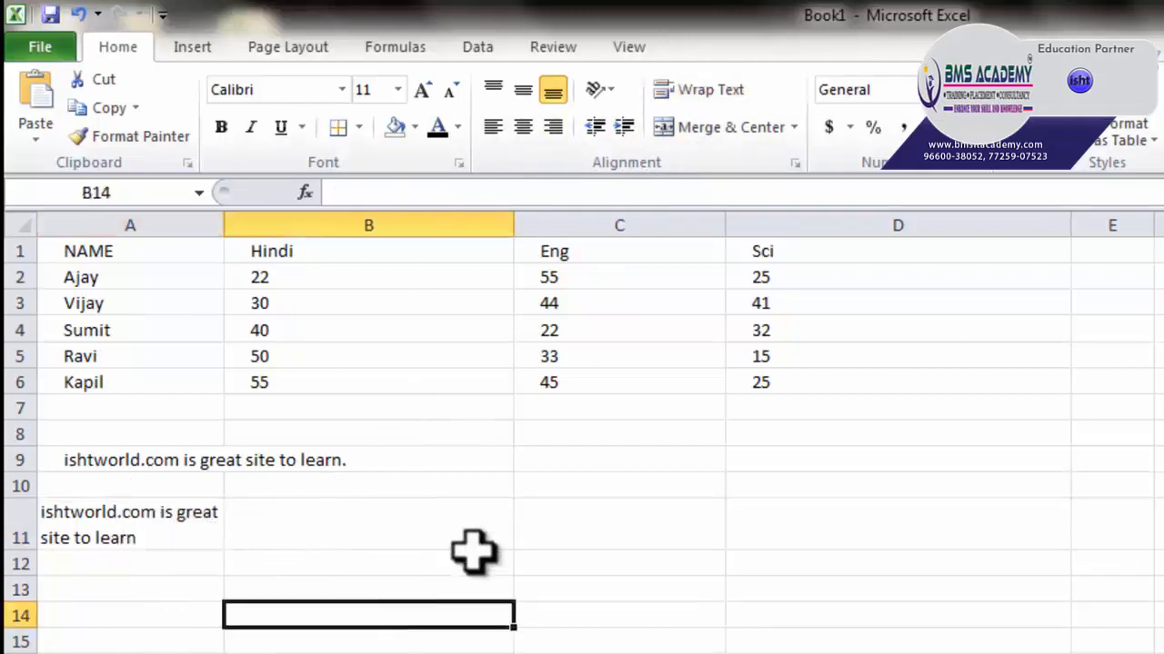
text(India is great)
key(Return)
key(Return)
key(Return)
key(Return)
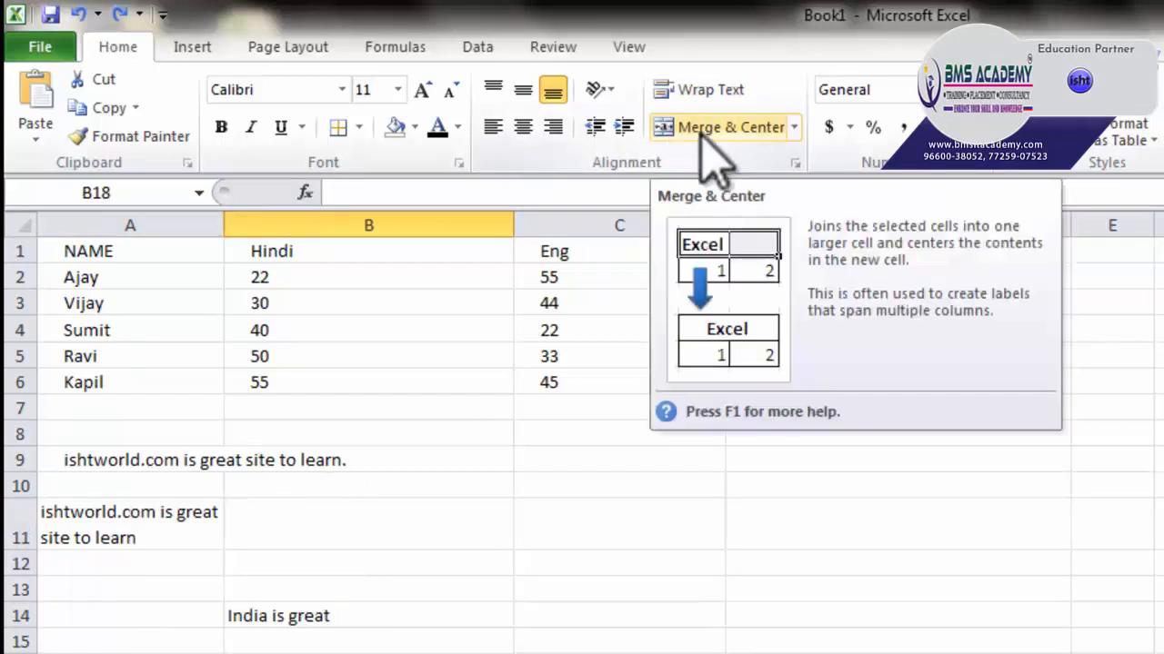
Step: Apply Merge & Center to cells B14:C14, which hold the text "India is great"
key(Up)
key(Right)
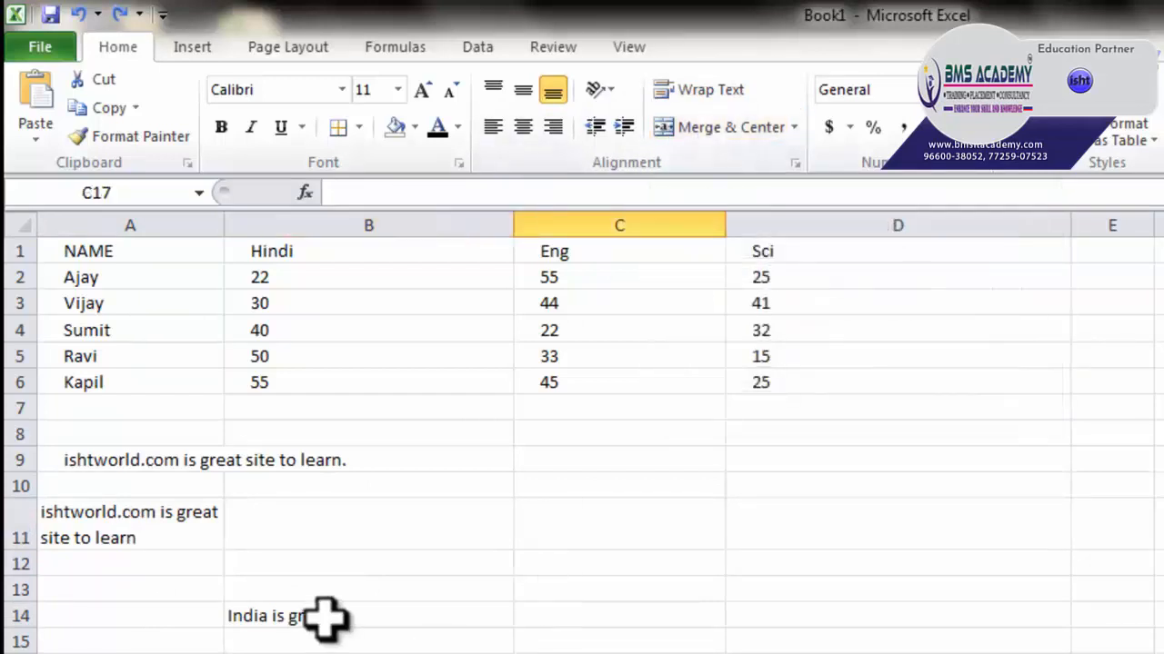
click(345, 616)
click(366, 653)
click(364, 613)
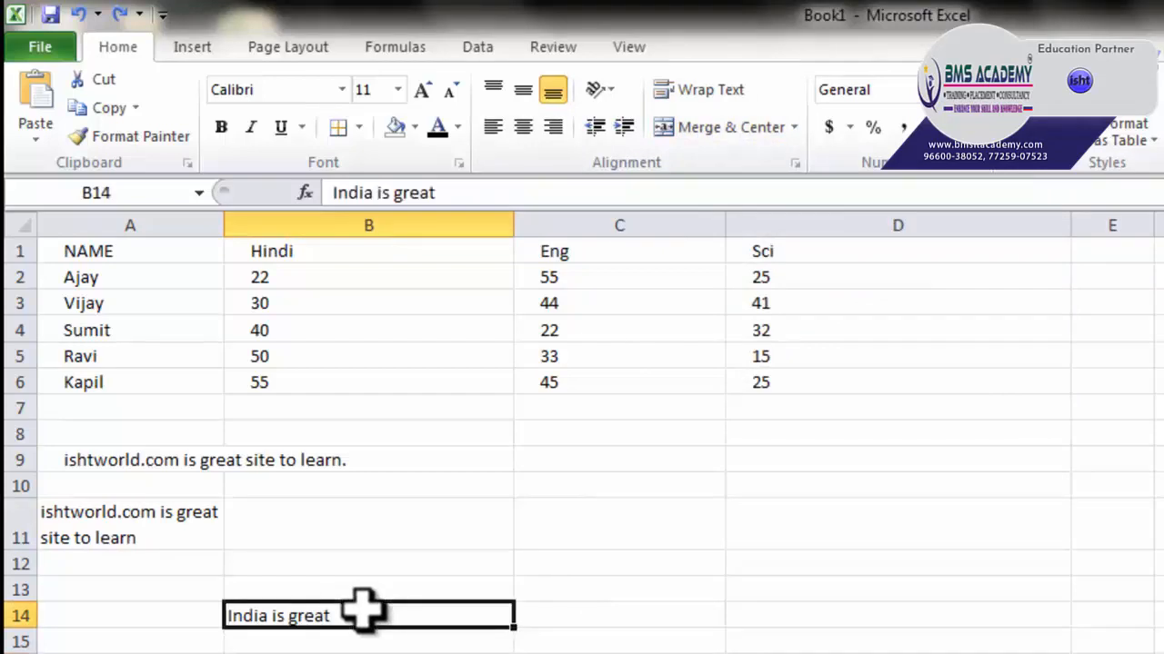
click(410, 653)
drag(390, 621, 593, 615)
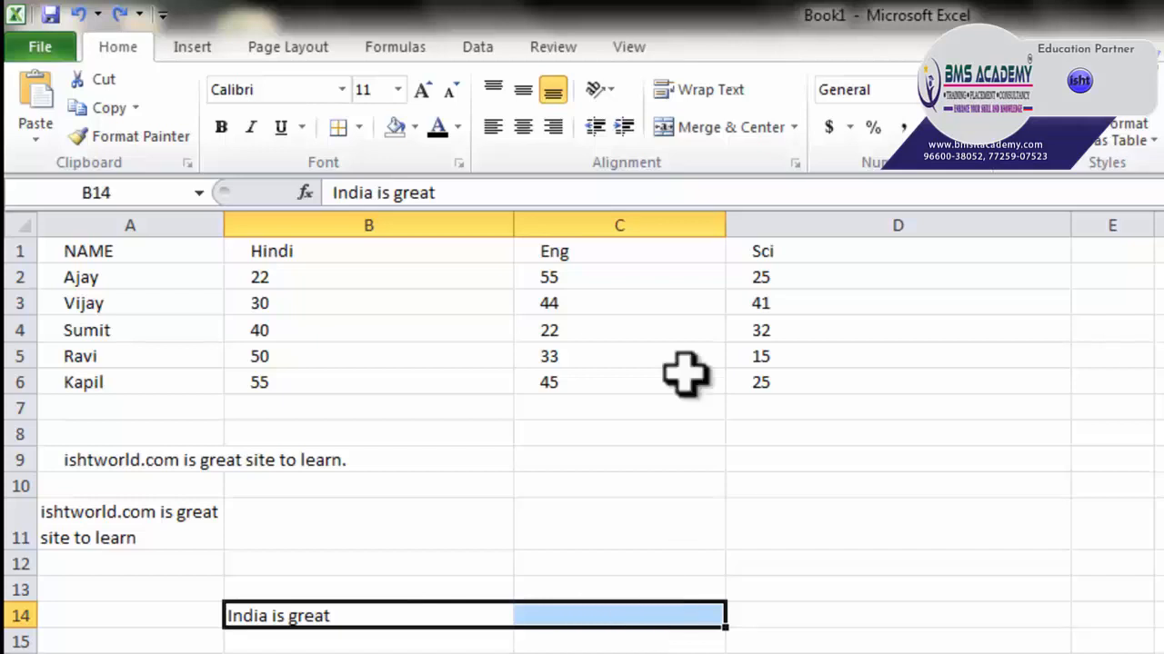
click(702, 127)
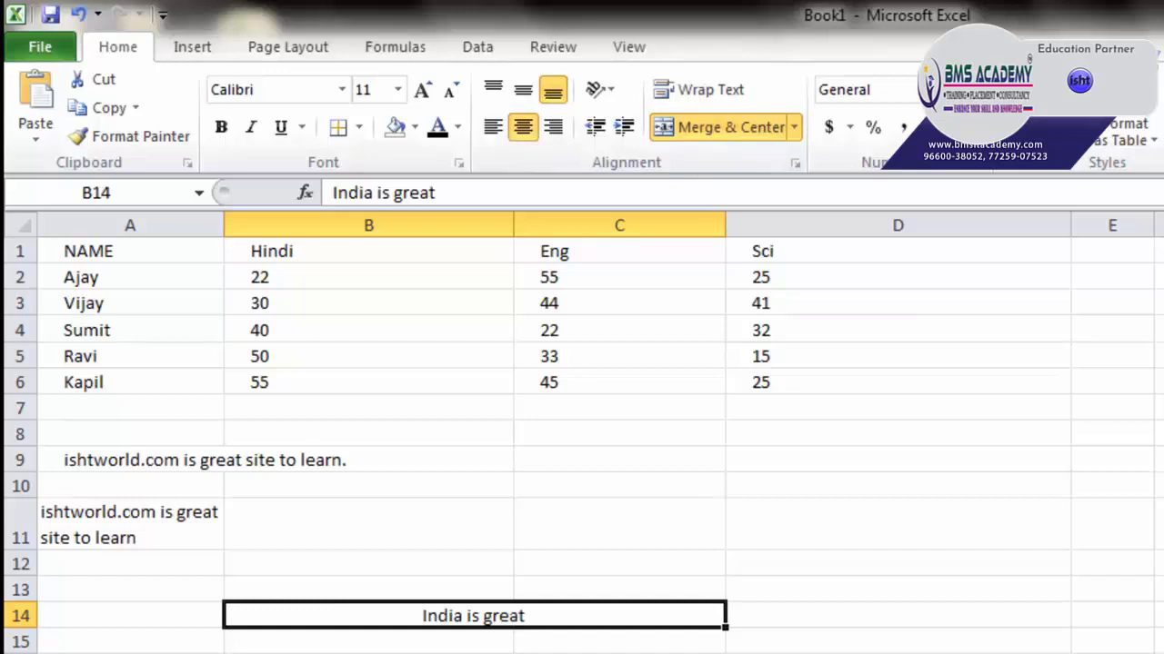
click(627, 653)
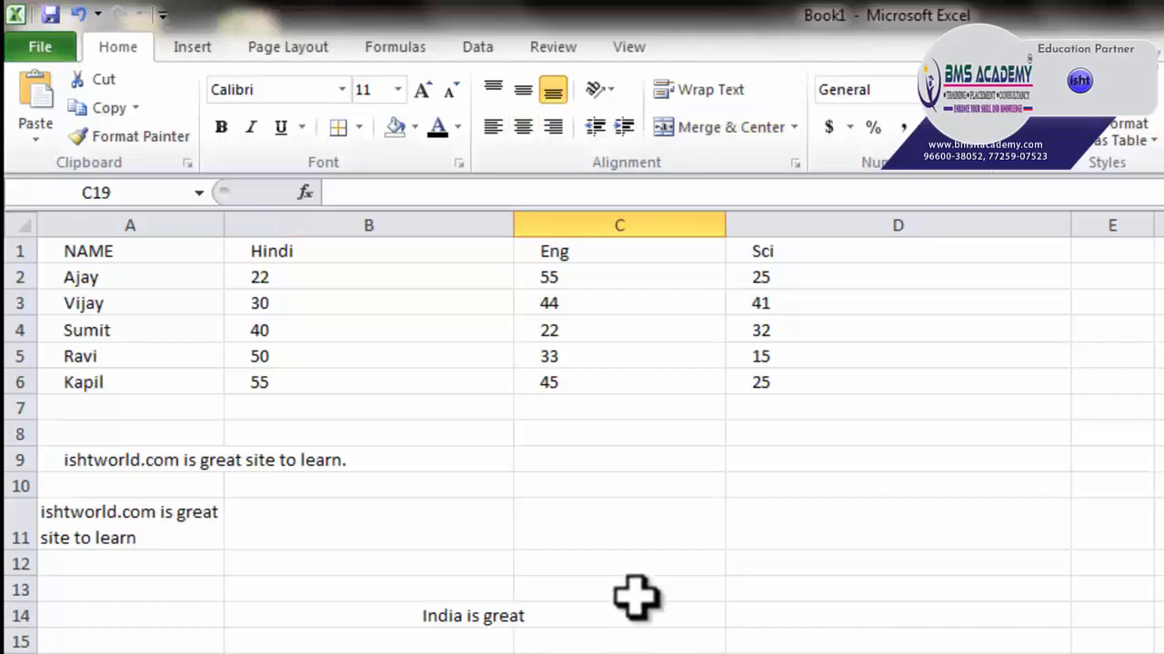